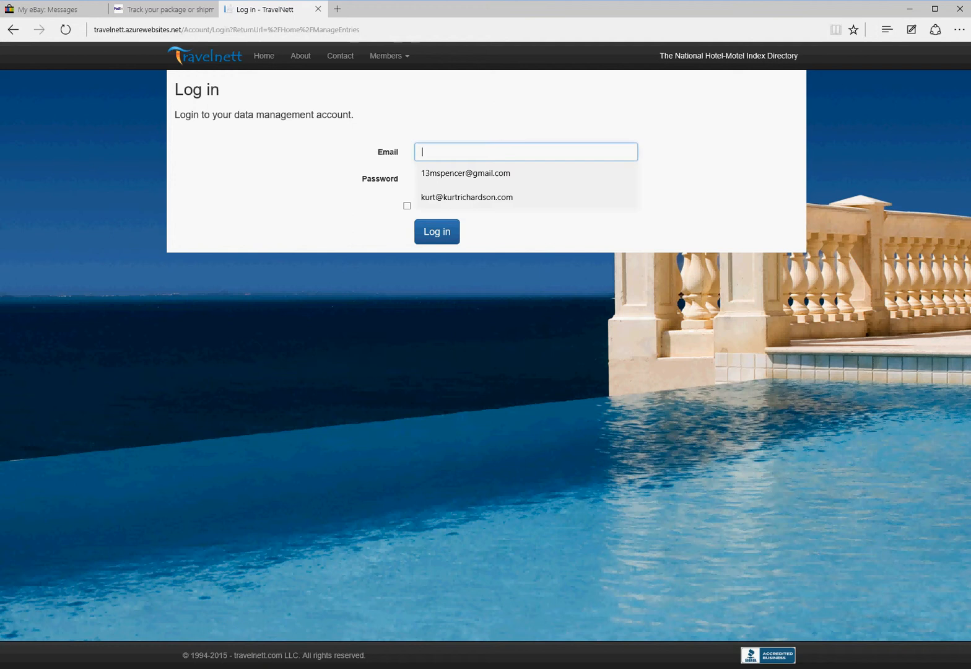
Step: Sign in to TravelNett with the saved email autofill, with Remember me ticked
key(Return)
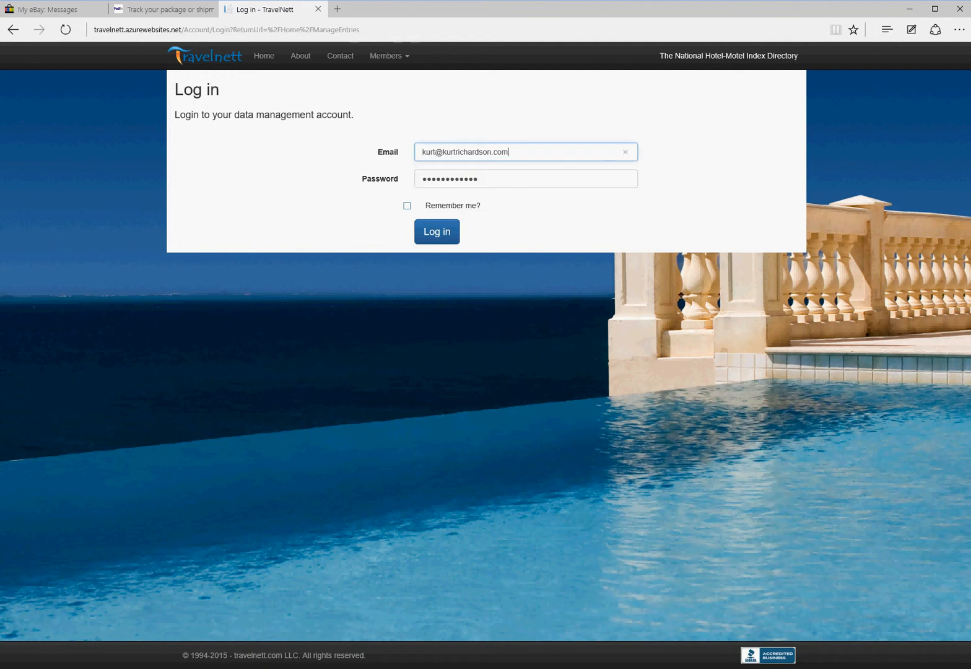
click(407, 206)
click(437, 232)
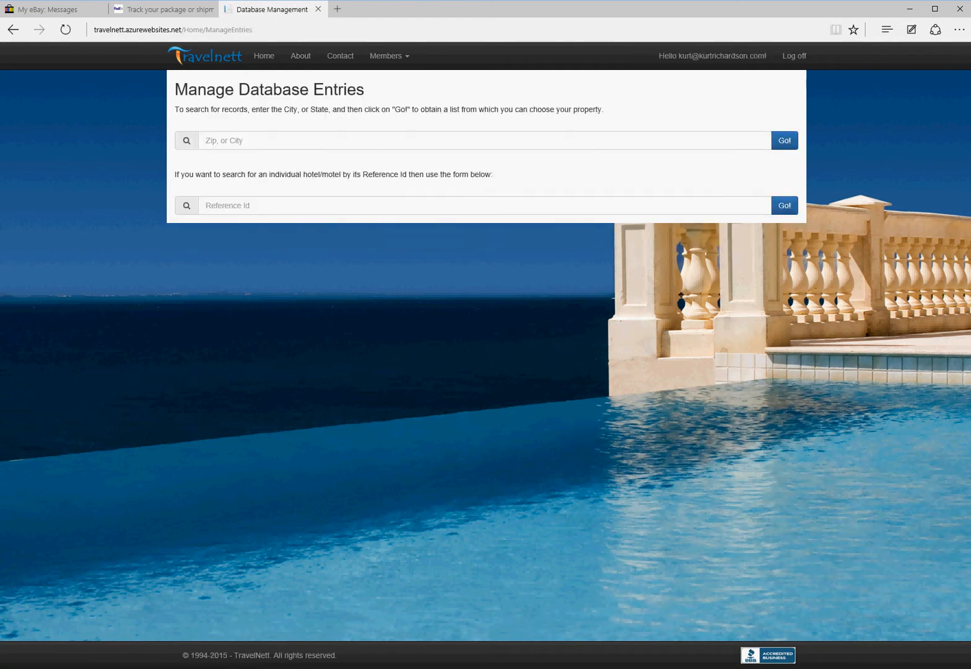
Step: Search lodgings for SAN ANTONIO, TX and open the Baymont Inn near South Texas Medical Center
click(225, 140)
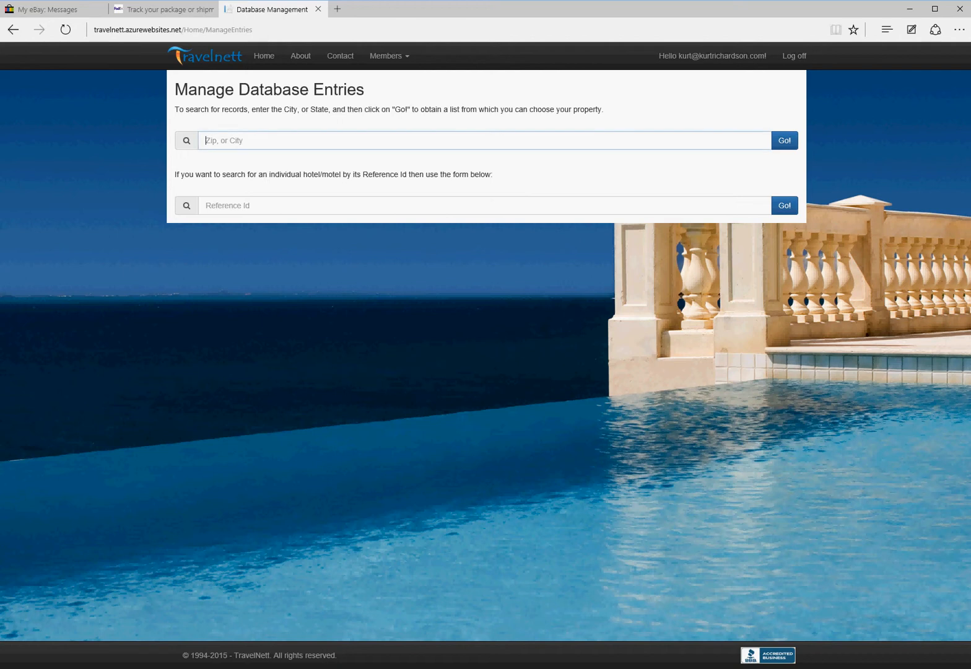
text(san)
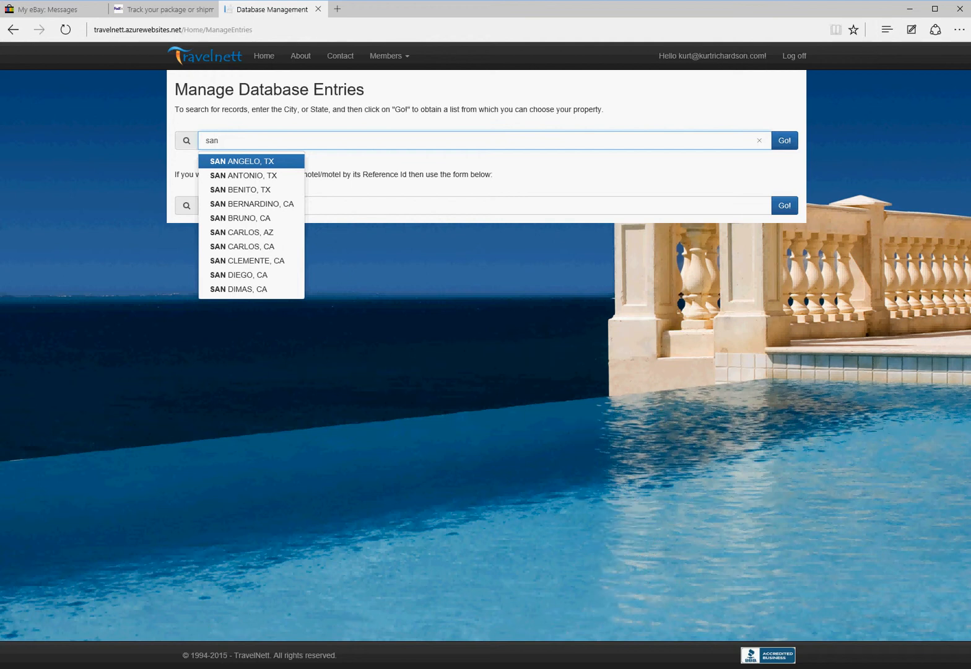
key(Down)
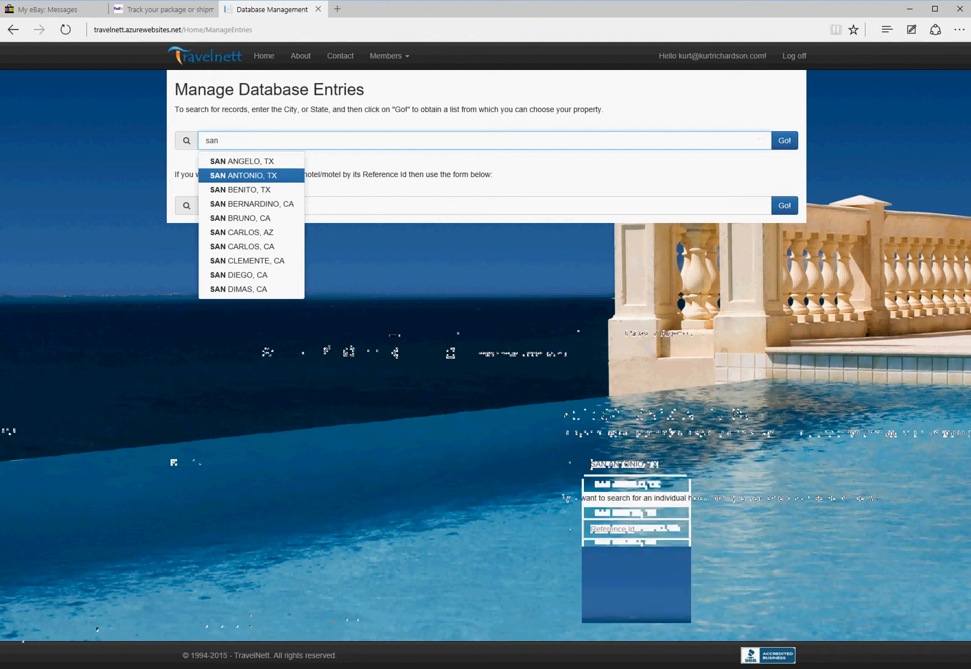
key(Return)
click(785, 140)
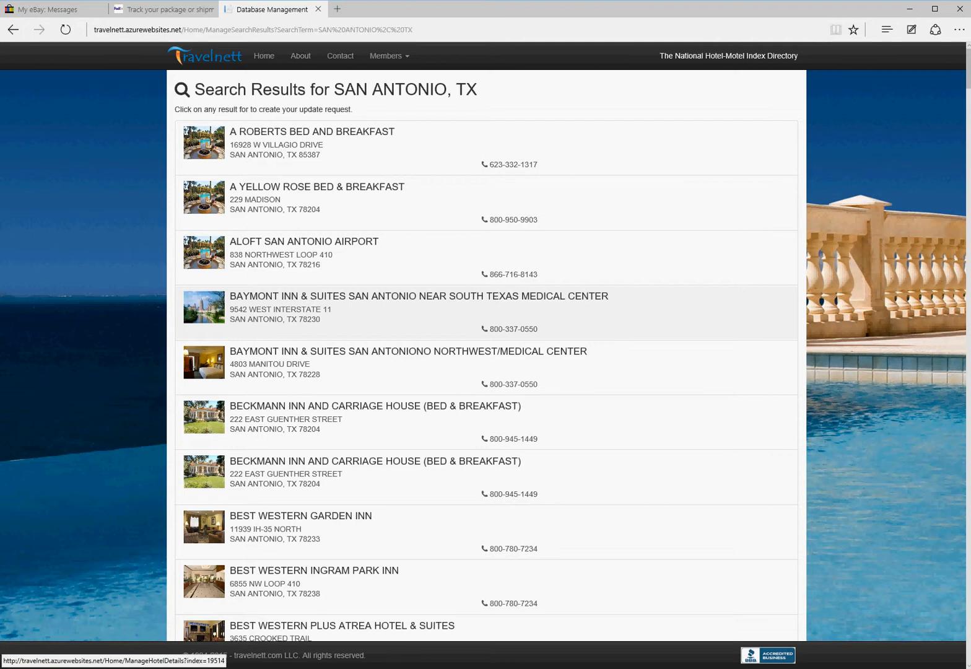
click(419, 310)
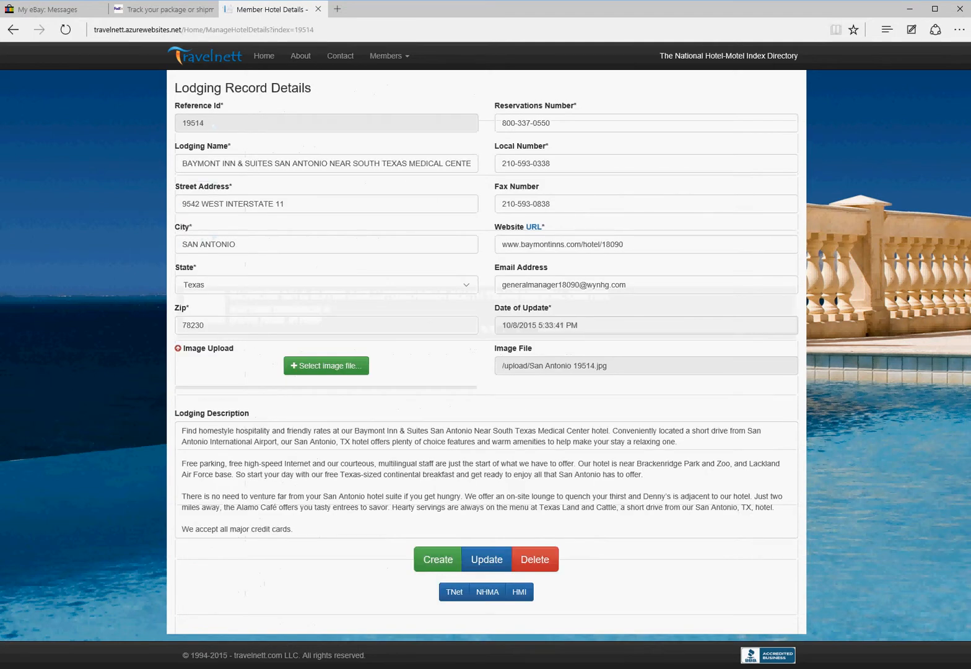
Step: Upload a JPG image to Baymont record 19514 and dismiss the success banner
click(326, 365)
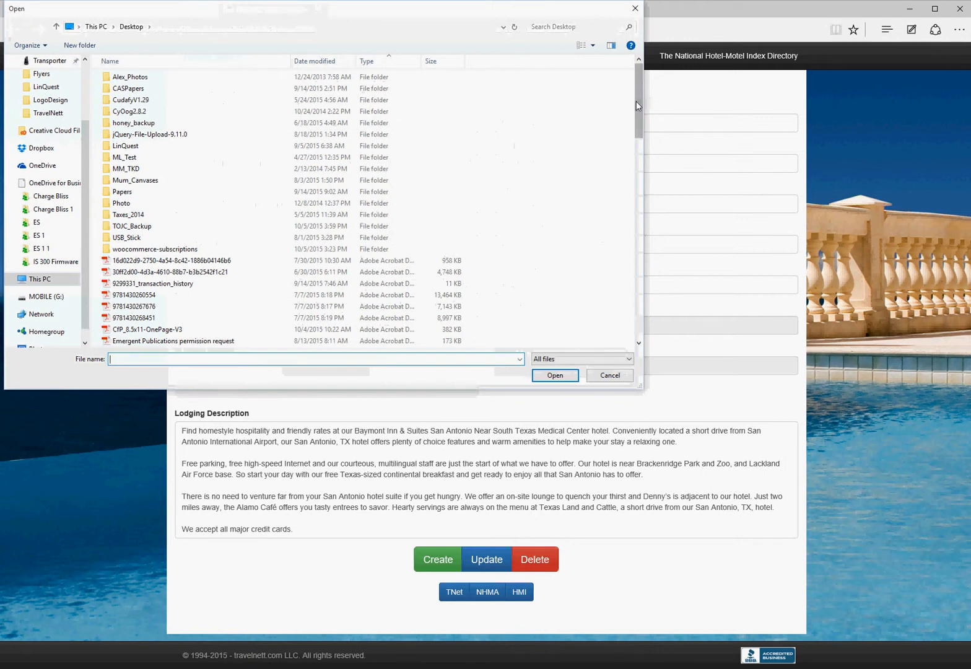
drag(636, 101, 637, 219)
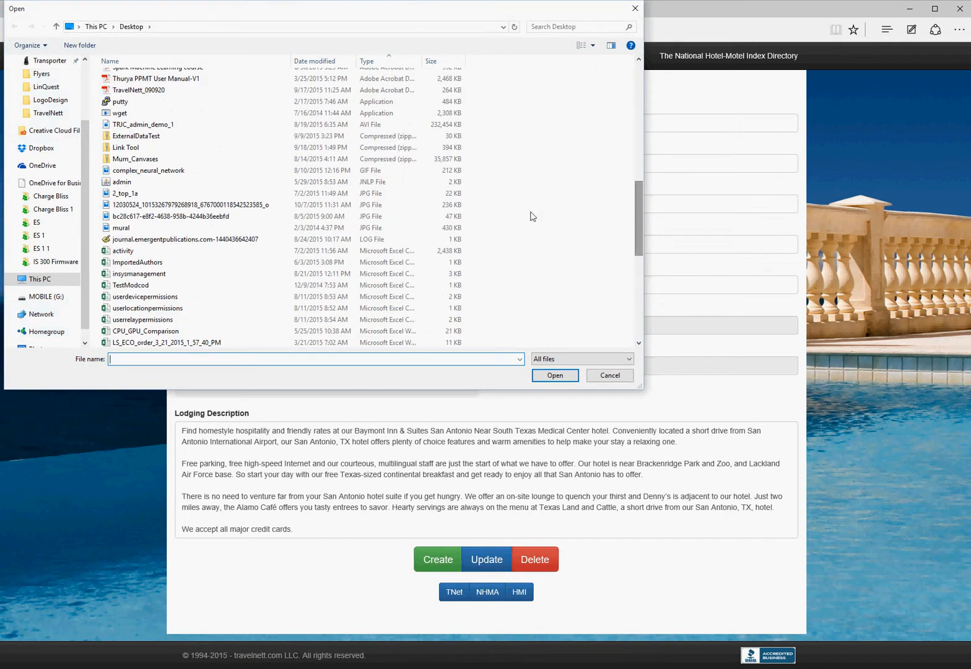
double_click(235, 217)
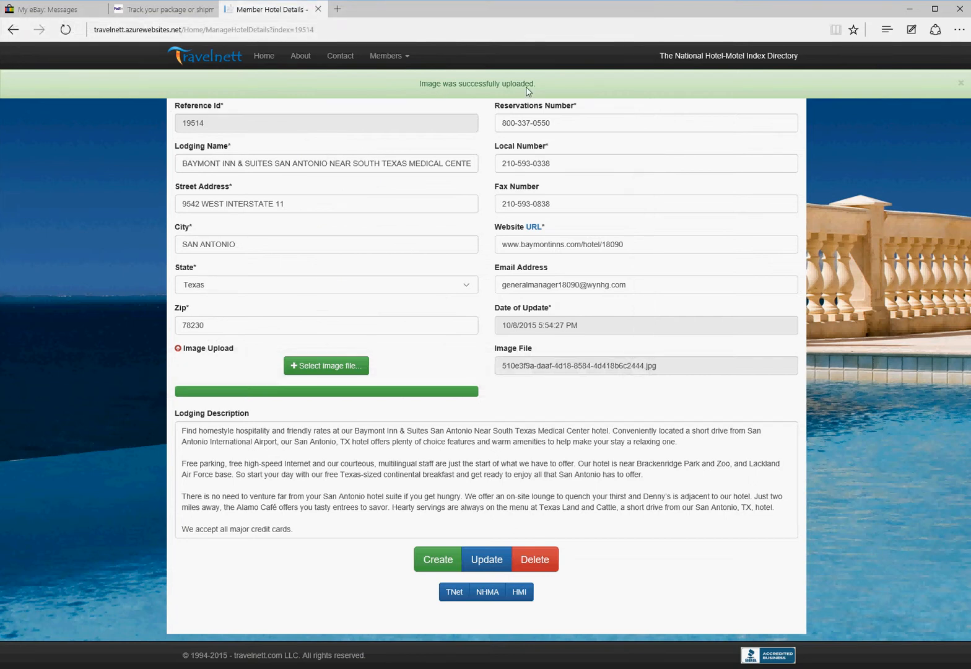
click(961, 83)
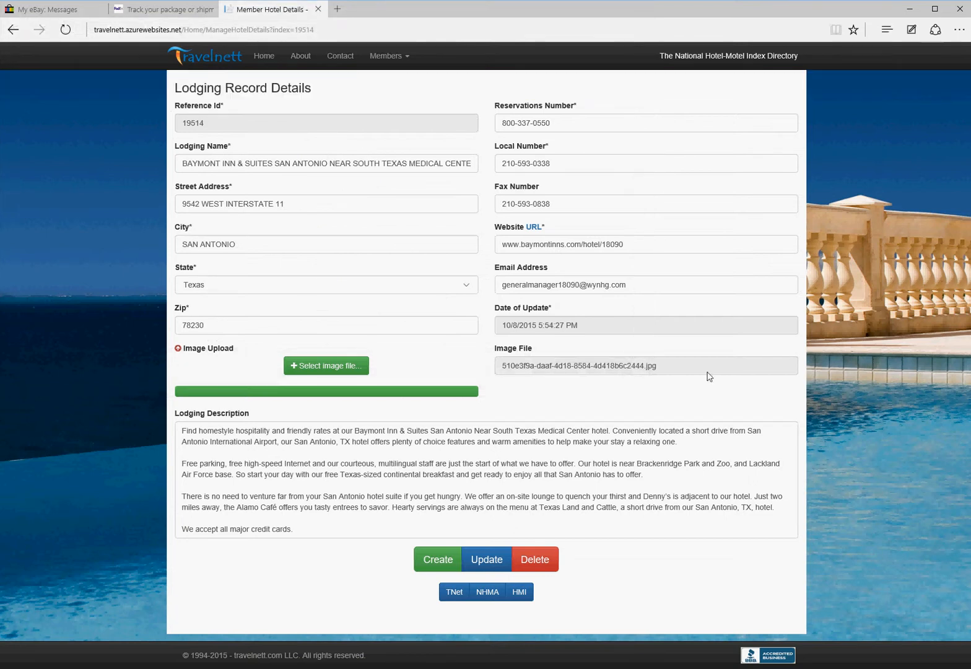
Step: Check the refreshed Date of Update and image file name, then return to the SAN ANTONIO, TX results
drag(503, 326, 581, 331)
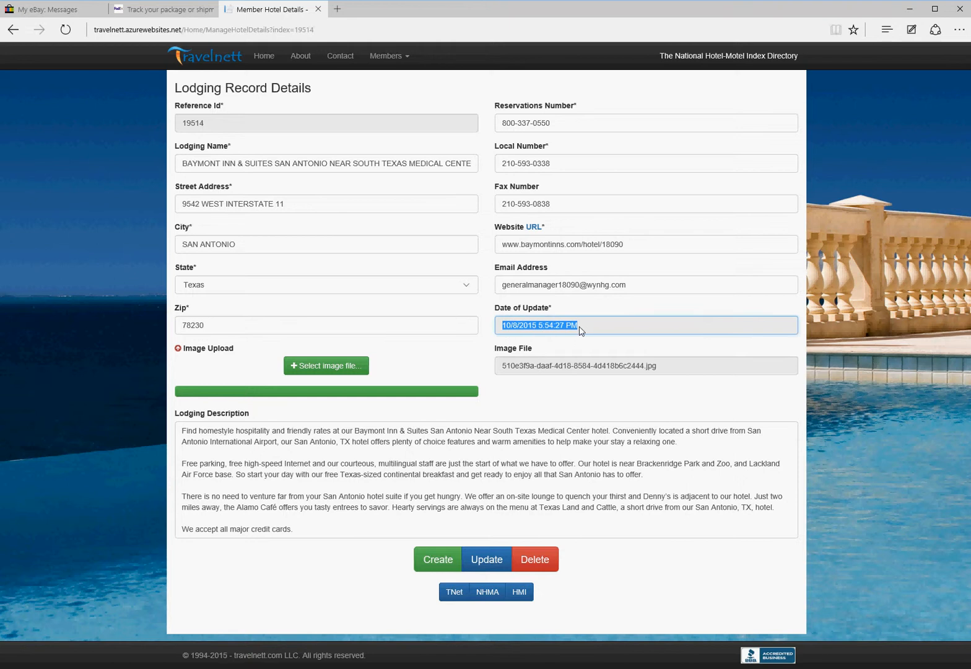
click(580, 327)
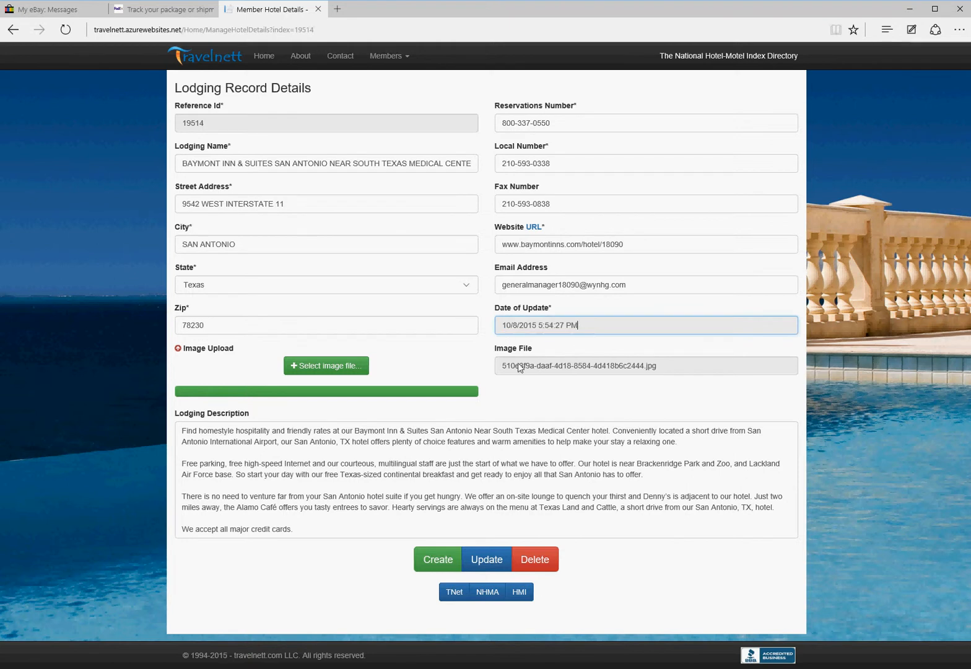
drag(503, 367, 661, 370)
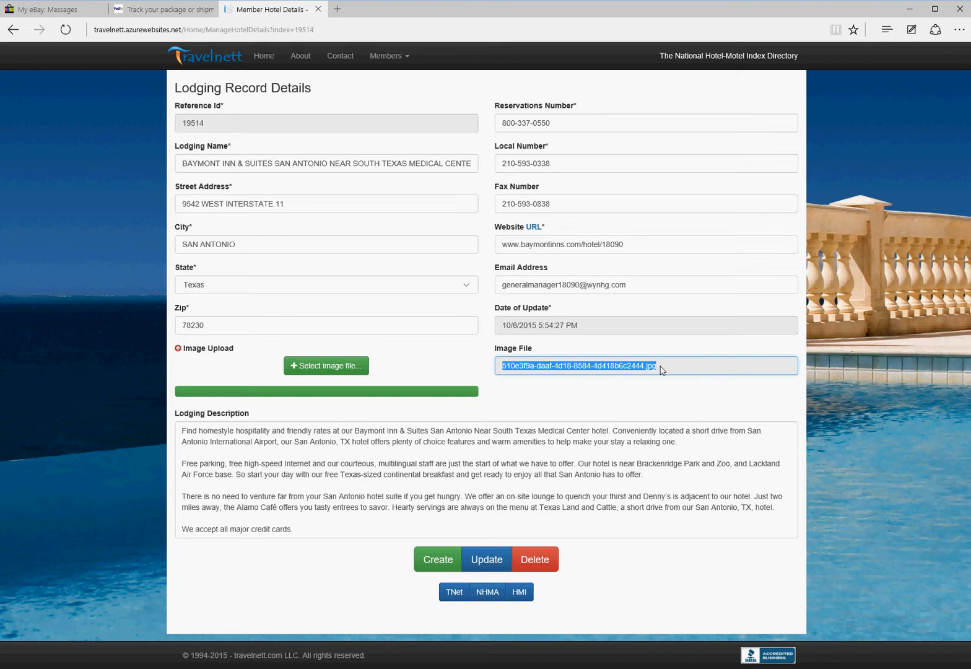
click(661, 370)
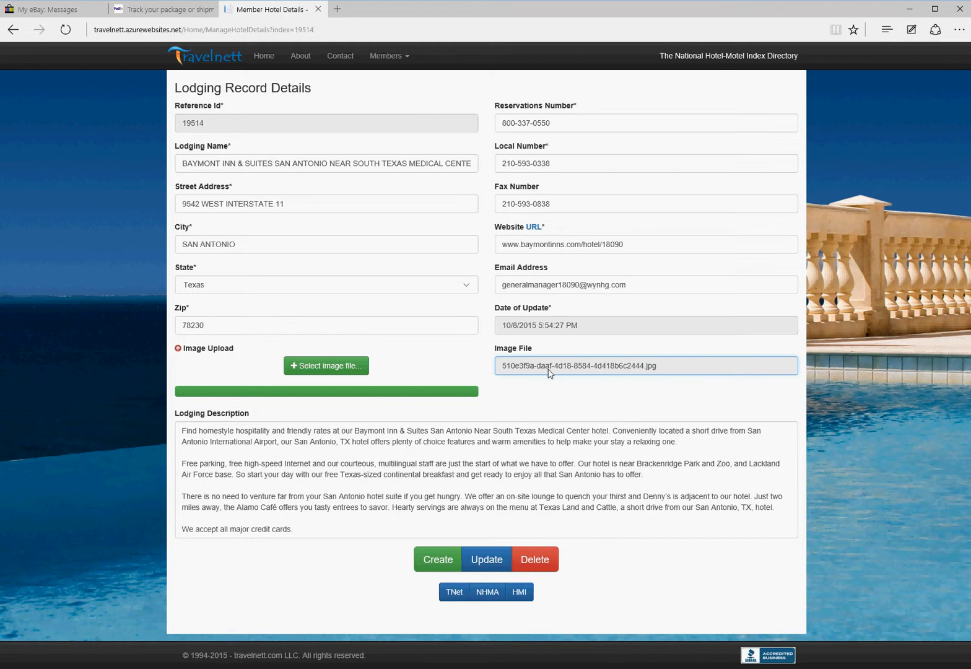
click(10, 35)
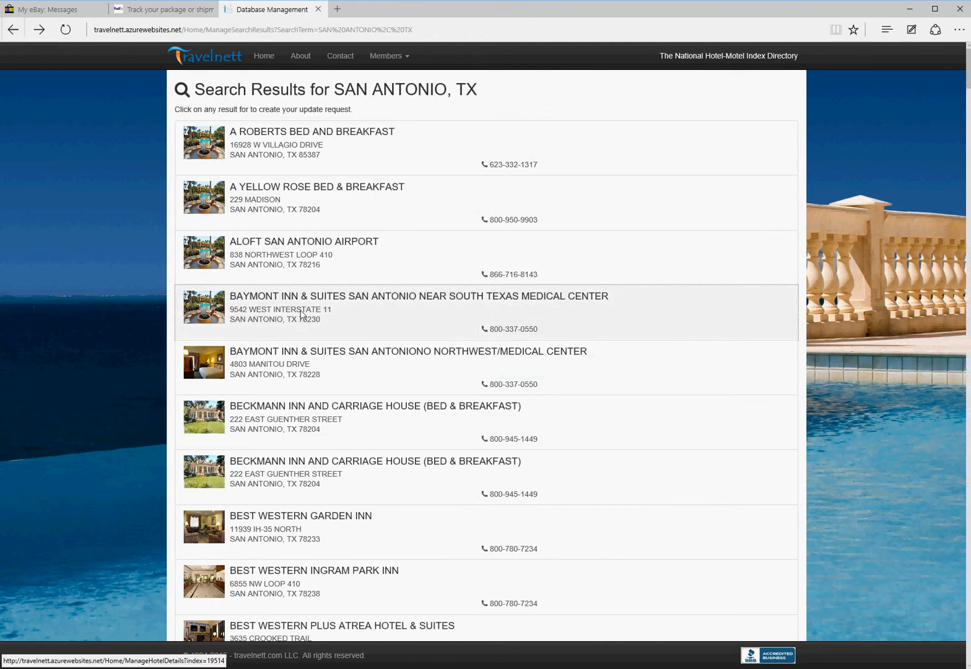
Step: Open A ROBERTS BED AND BREAKFAST (24871) from the results and save it as updated
click(323, 144)
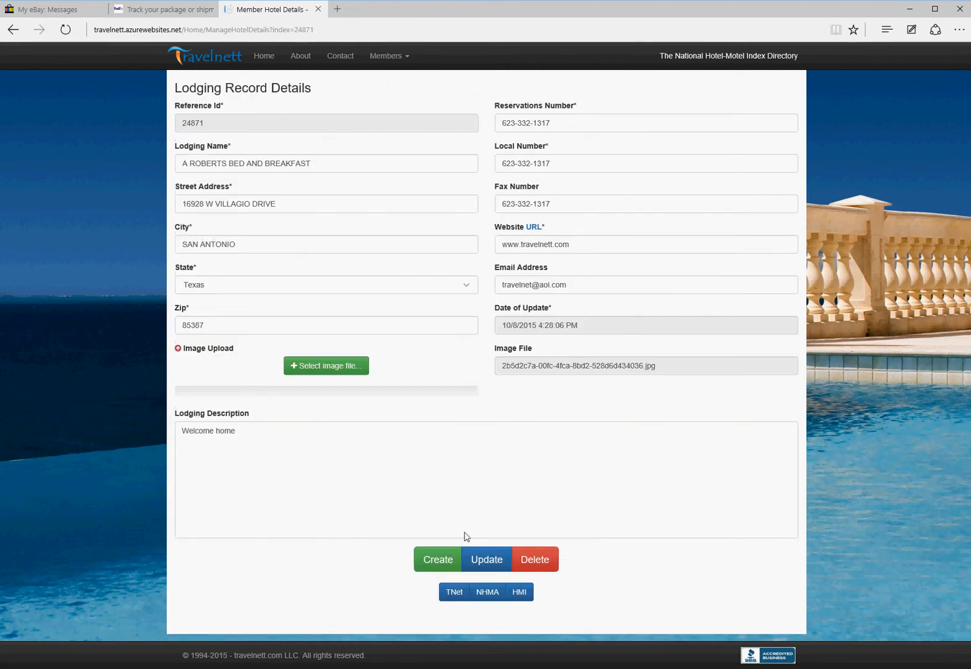
click(490, 561)
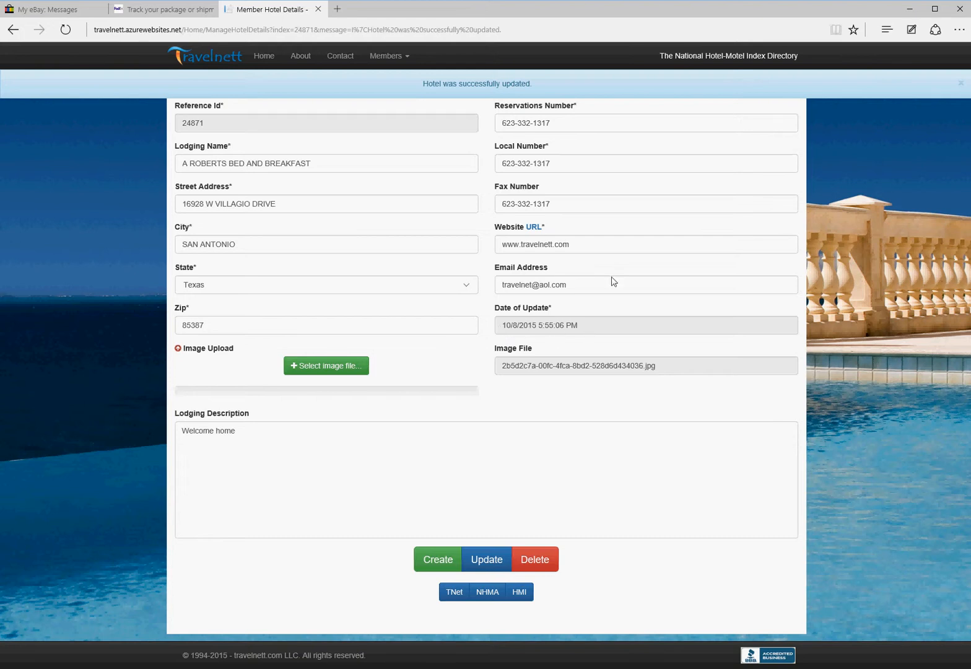
click(961, 84)
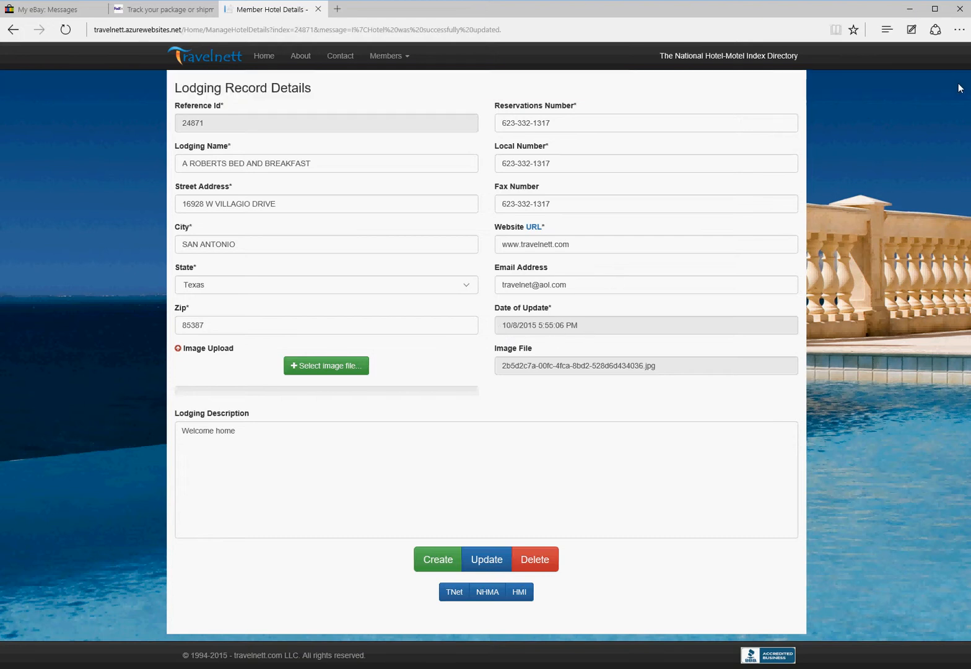
click(531, 560)
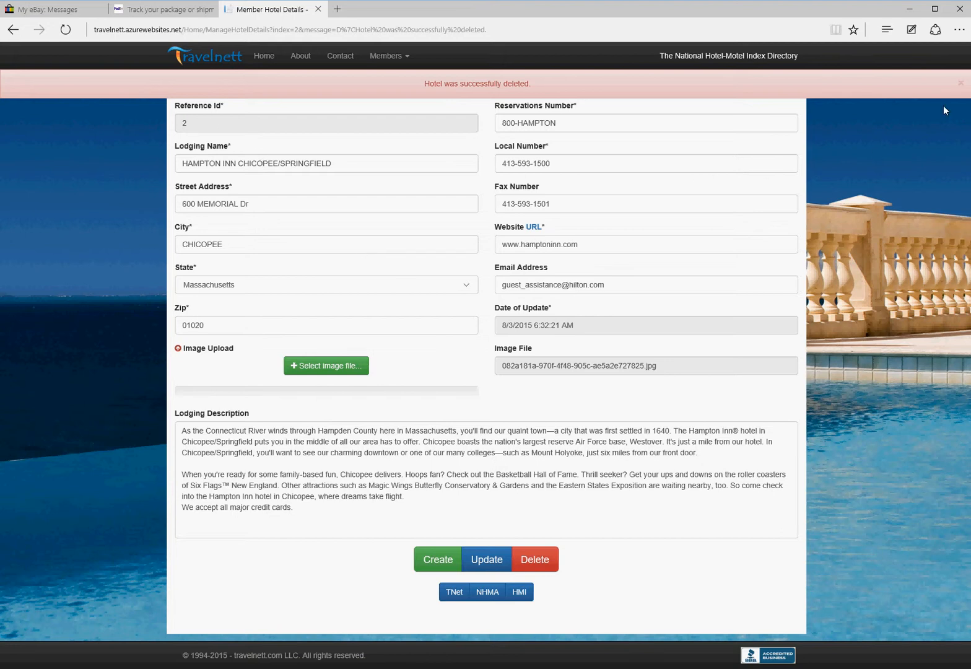
click(960, 84)
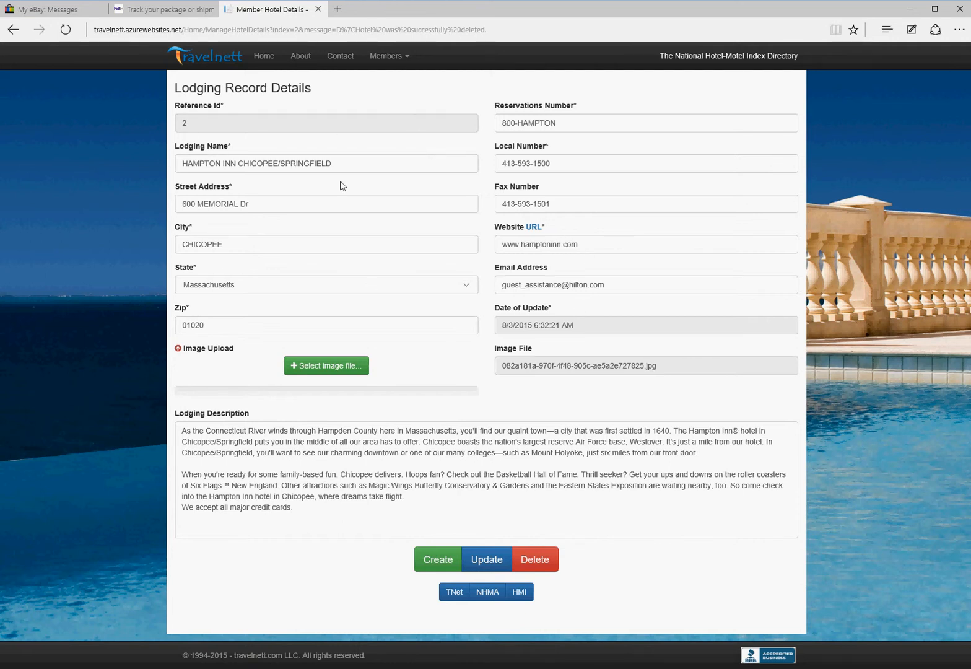
click(433, 562)
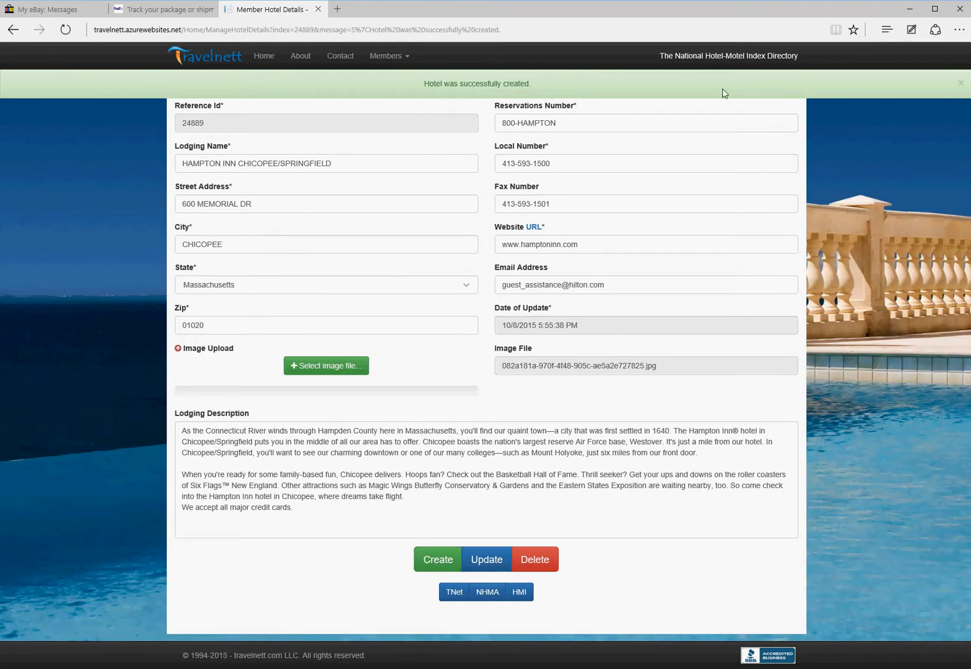
Step: Set the Hampton Inn record's state to Michigan and its Zip to 02048
click(961, 83)
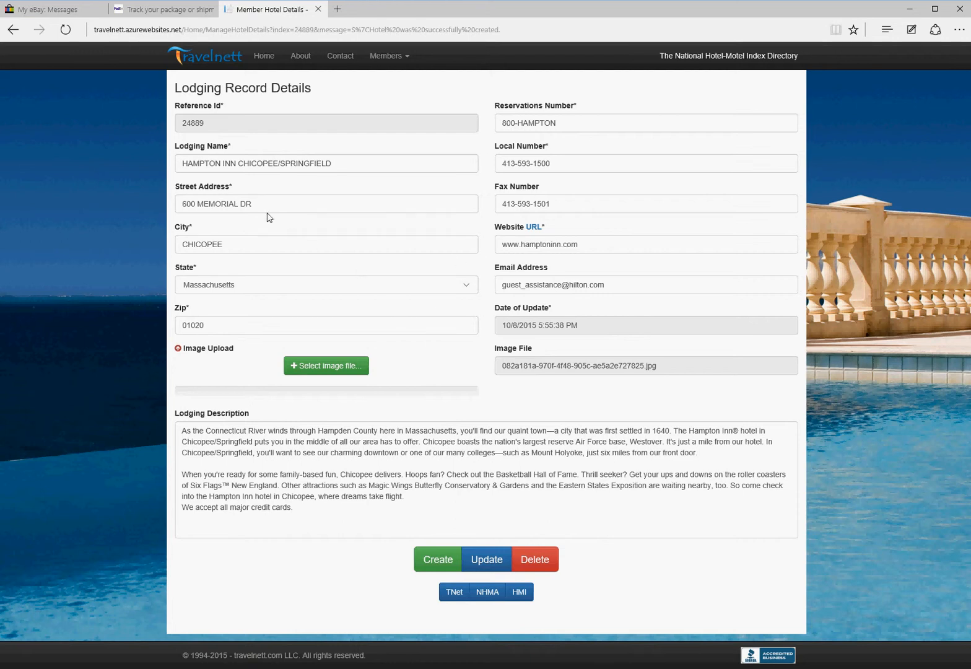
click(234, 286)
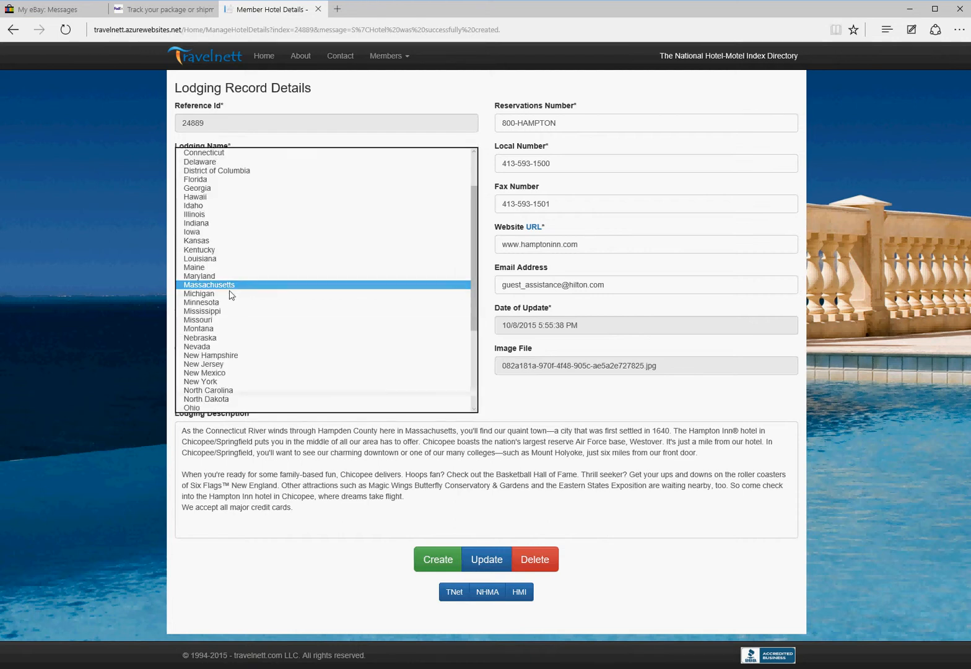
click(228, 294)
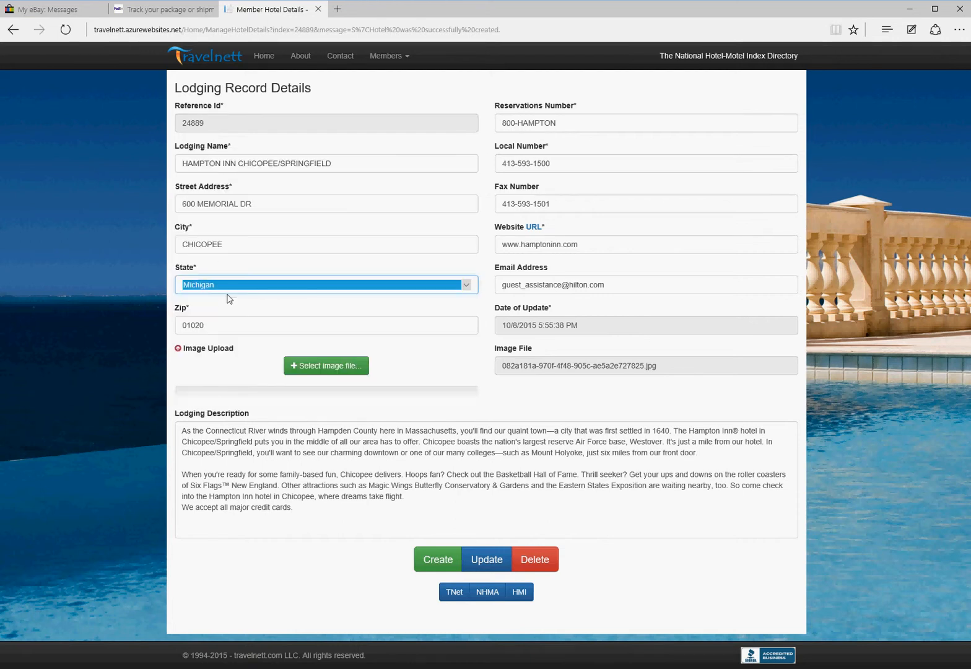
double_click(207, 328)
text(02)
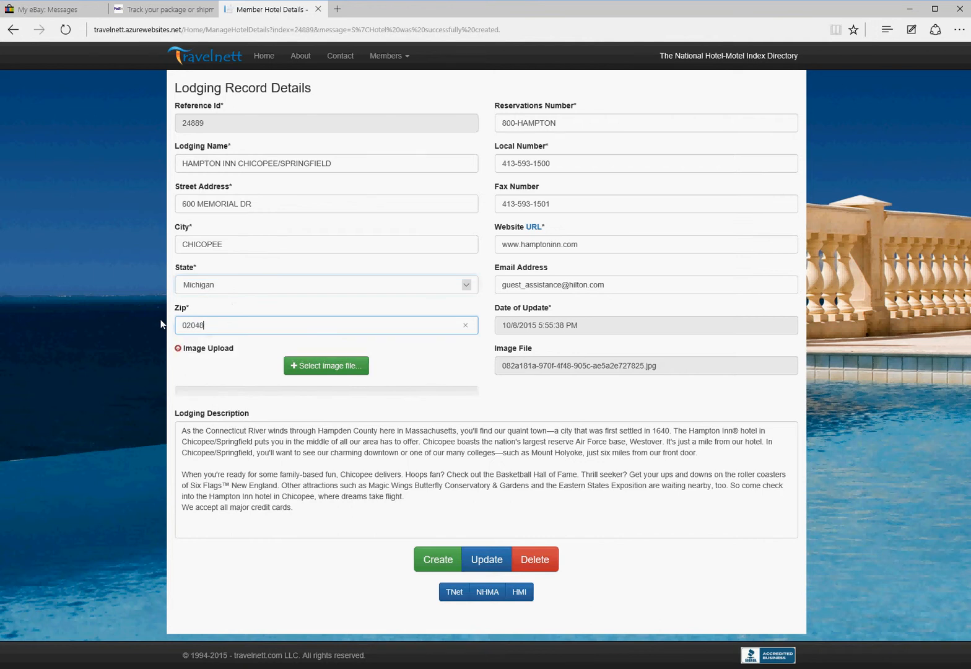
text(048)
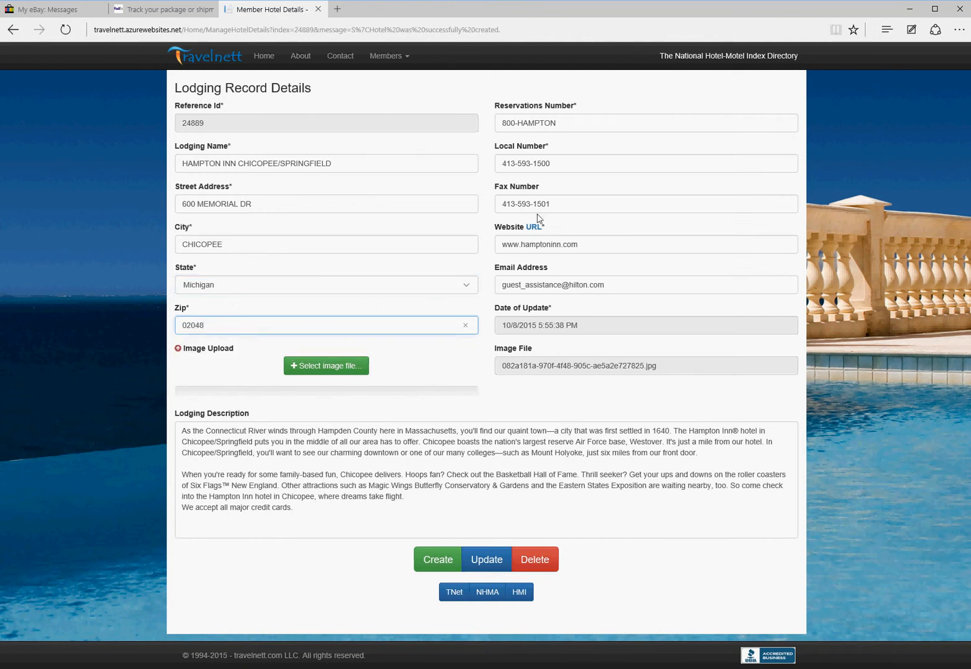
double_click(560, 203)
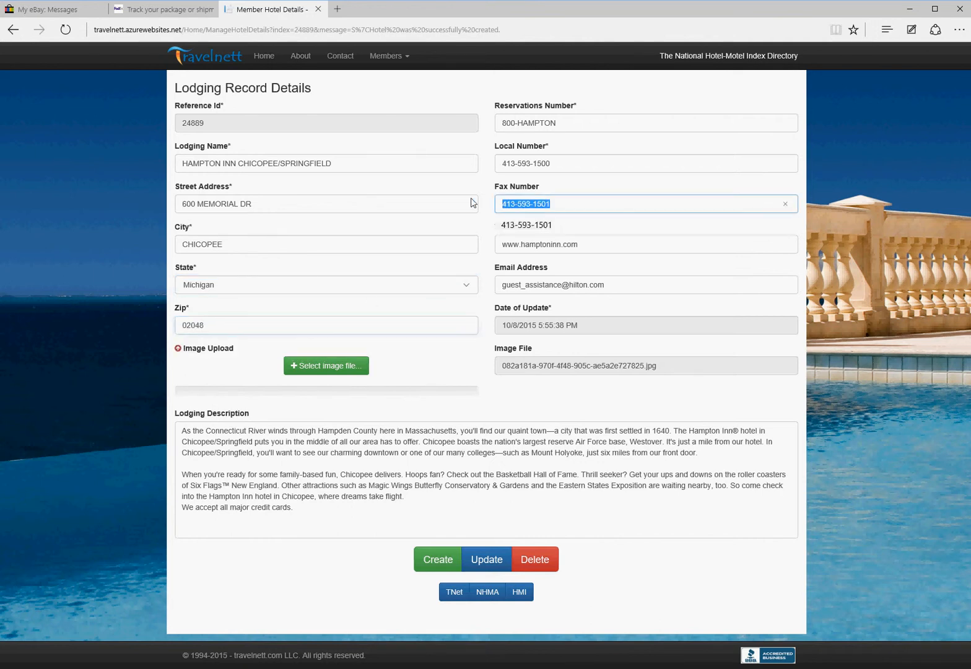
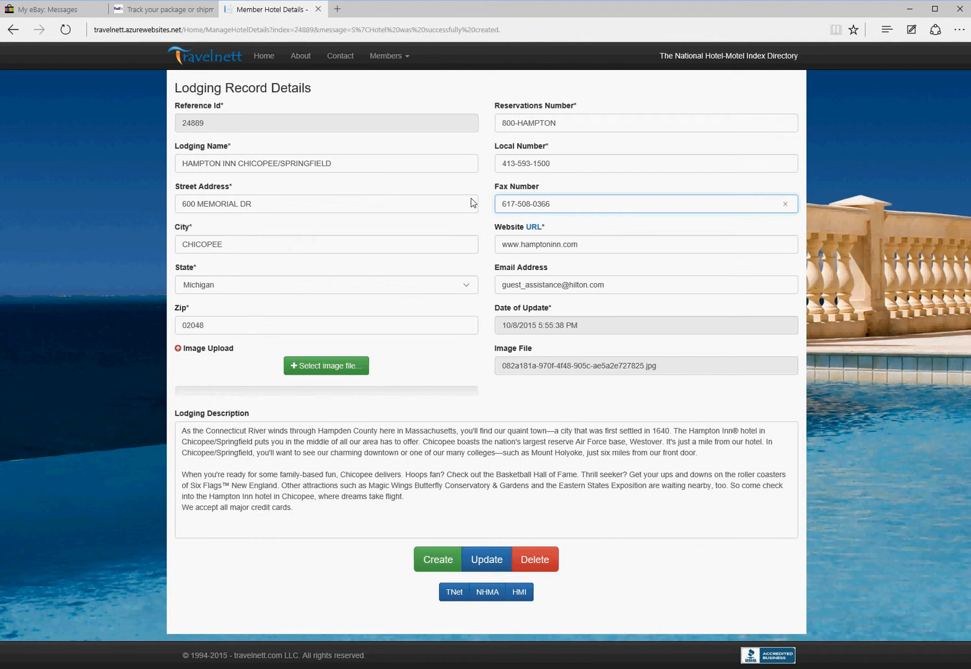
click(486, 560)
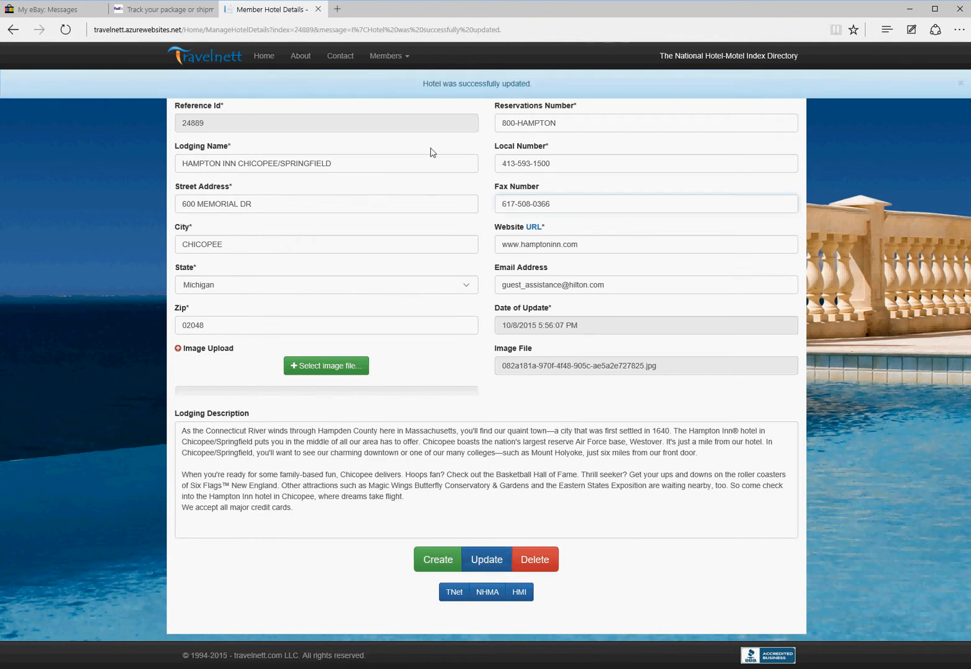
click(962, 84)
Step: Delete the Hampton Inn record and view its printable proof copy
click(537, 563)
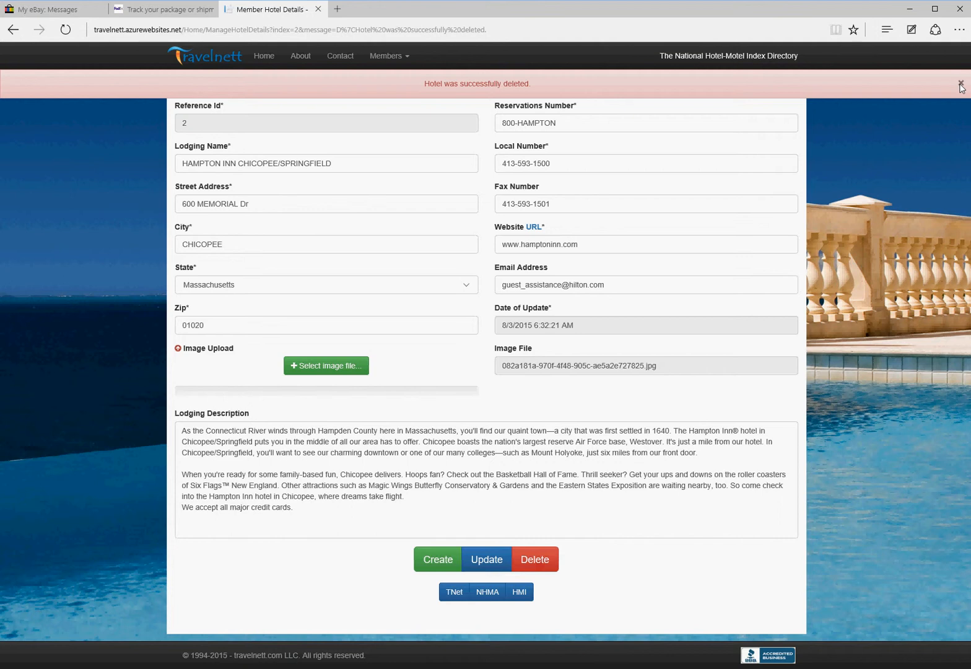
click(961, 85)
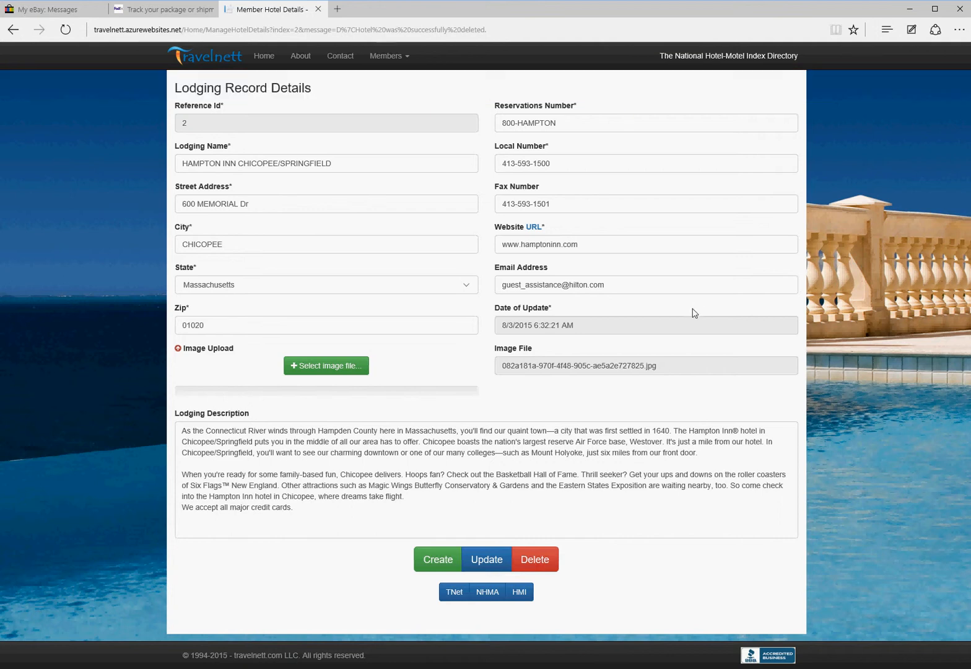
click(450, 597)
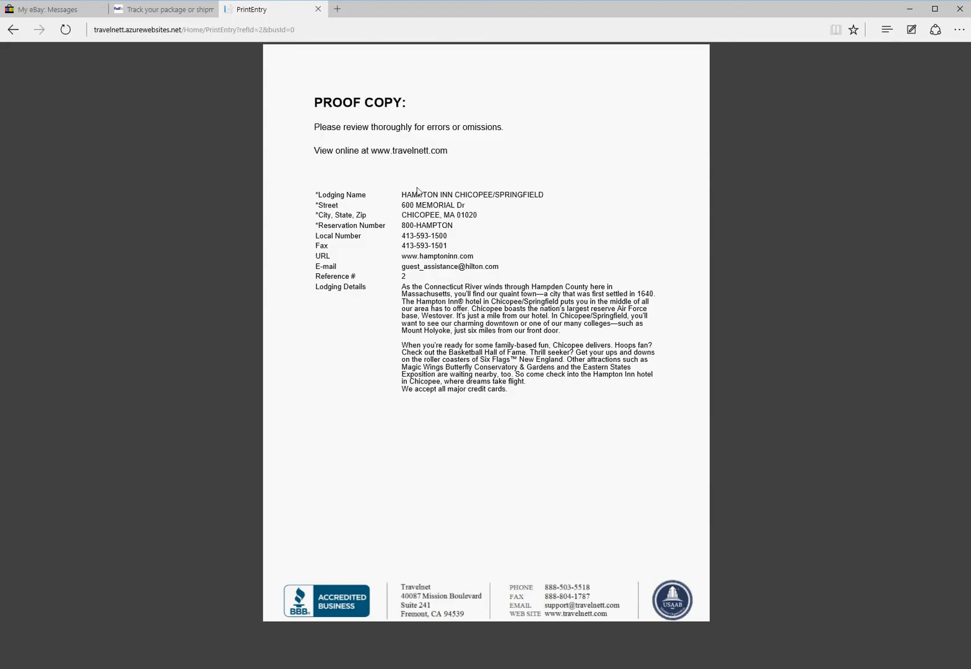
Step: Return to the SAN ANTONIO, TX results and review A YELLOW ROSE BED & BREAKFAST record 10998
click(13, 30)
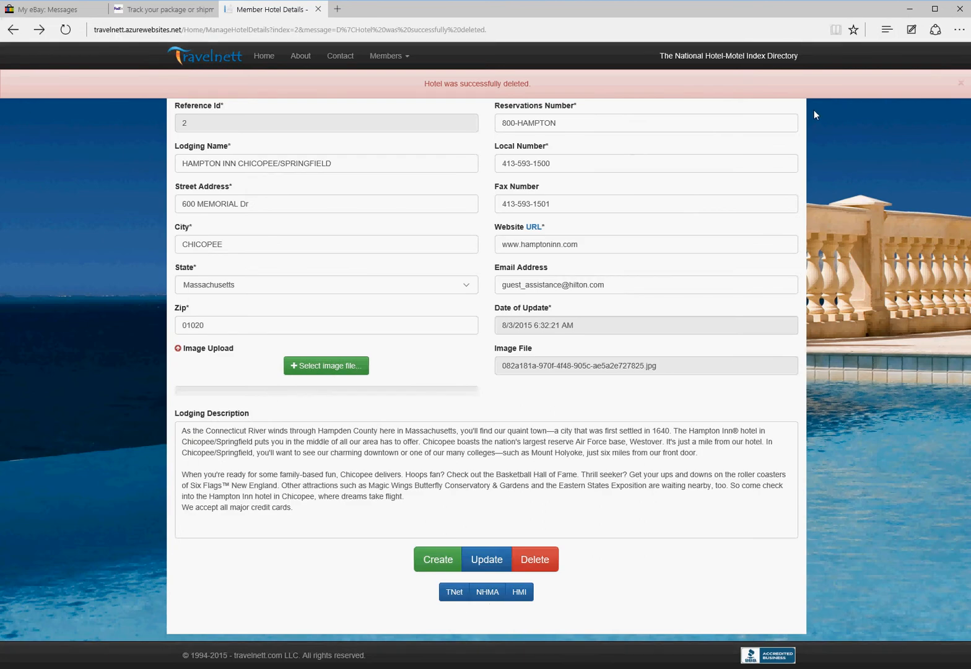
click(13, 31)
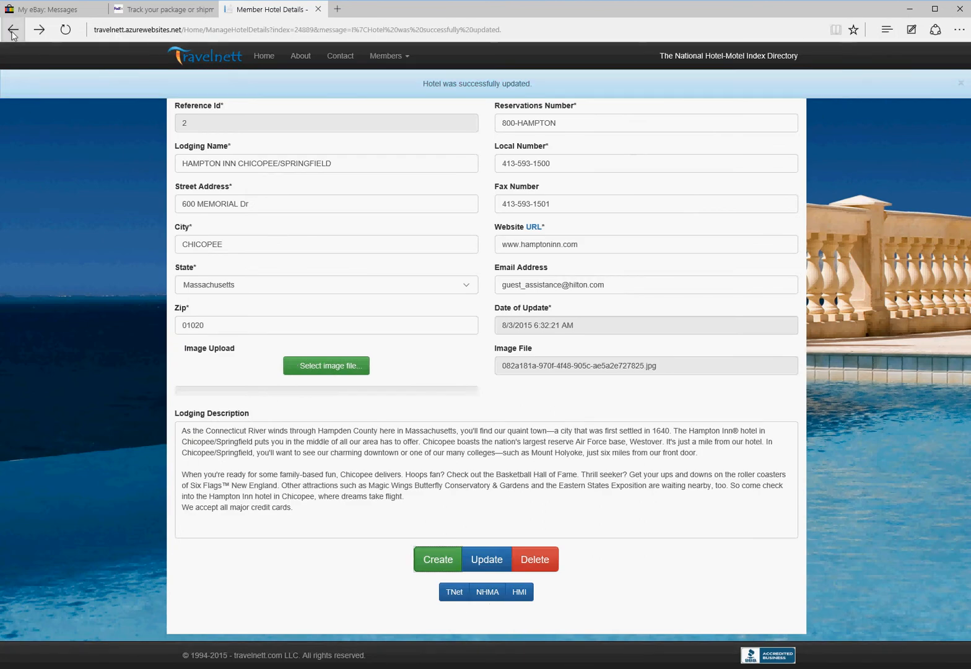
click(13, 31)
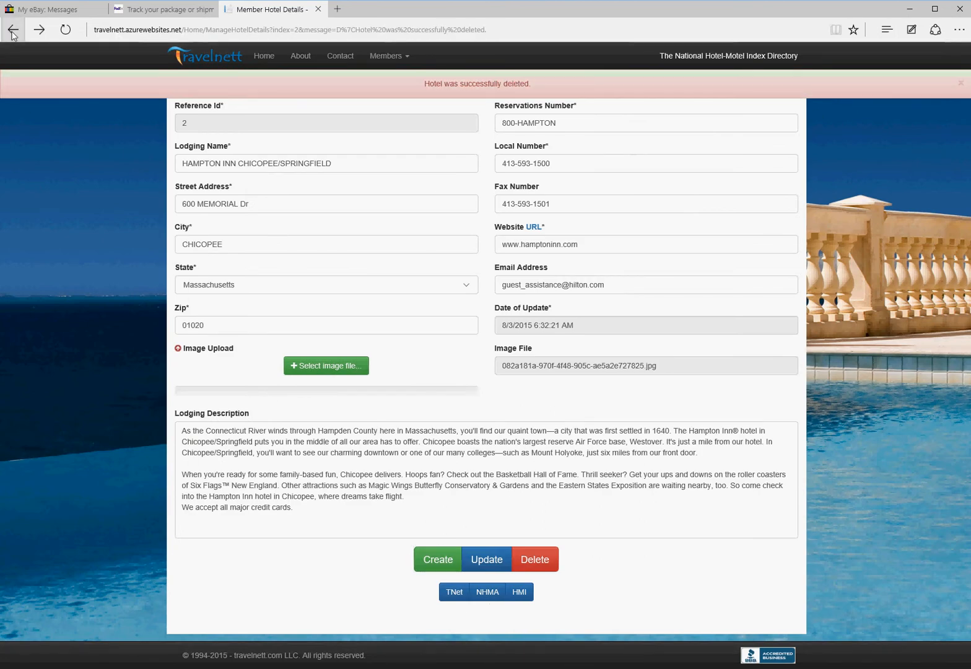
click(13, 31)
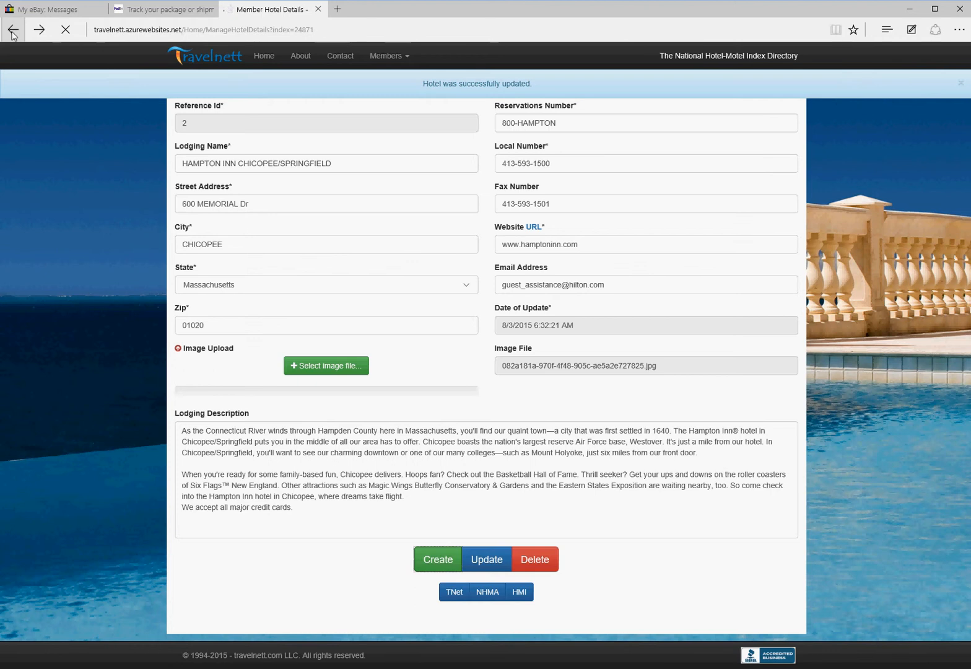
click(13, 31)
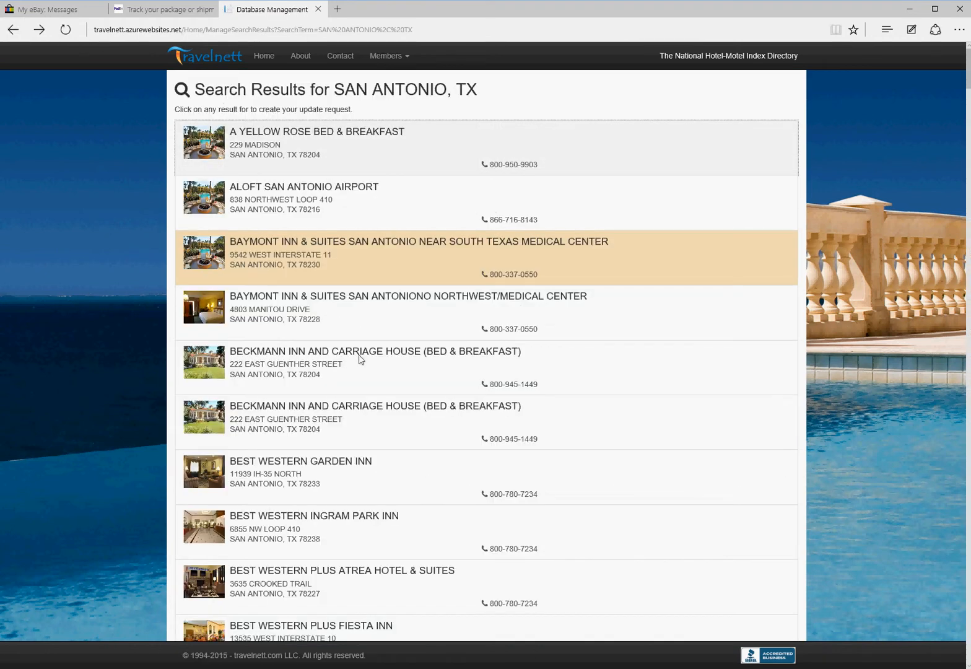
click(298, 149)
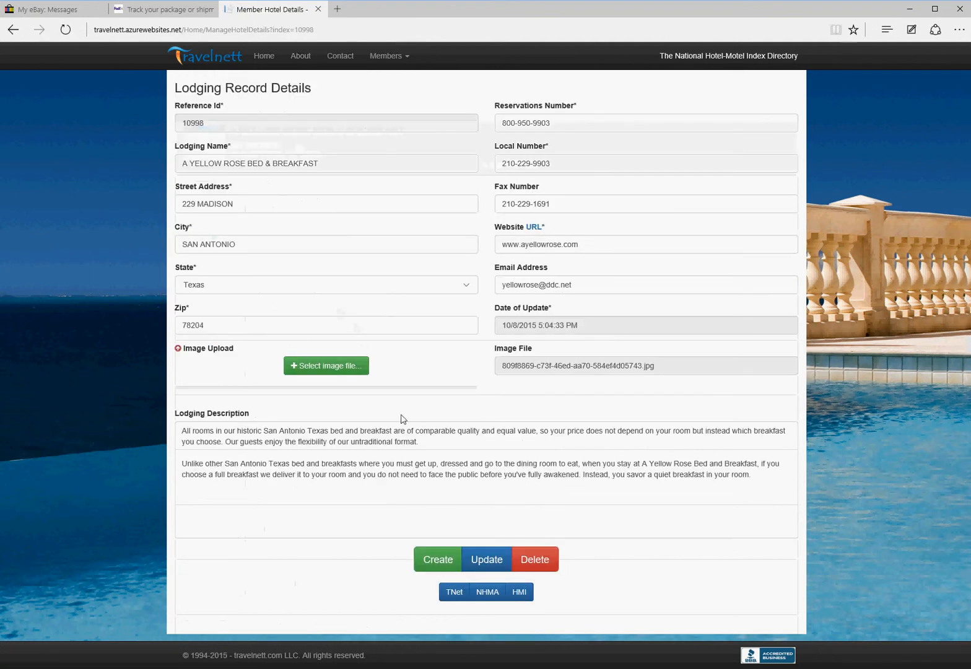
click(10, 35)
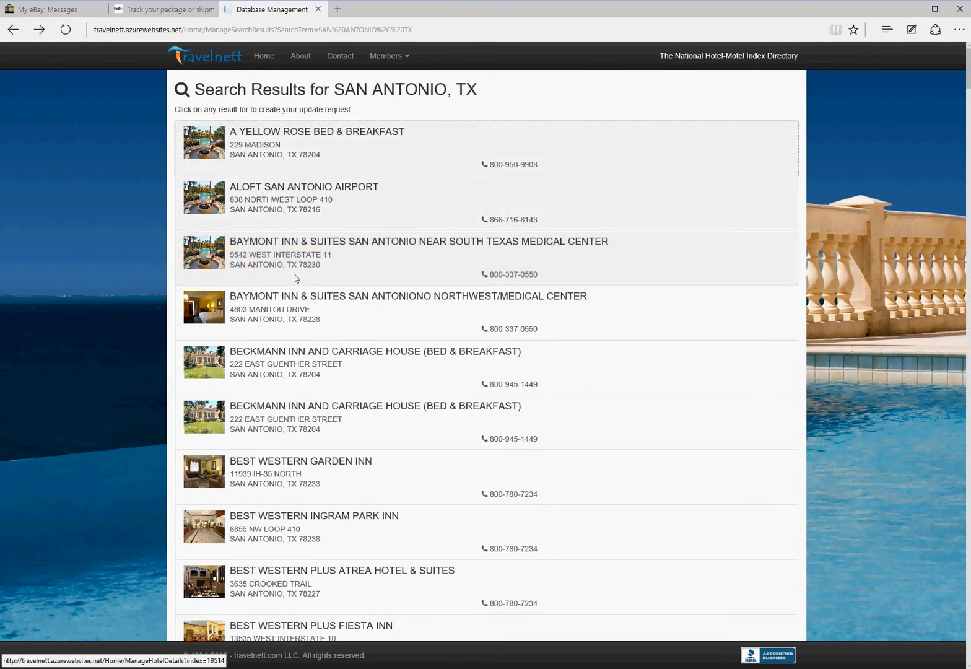
Step: Open the Aloft San Antonio Airport result in a new tab and delete it
right_click(292, 204)
click(327, 208)
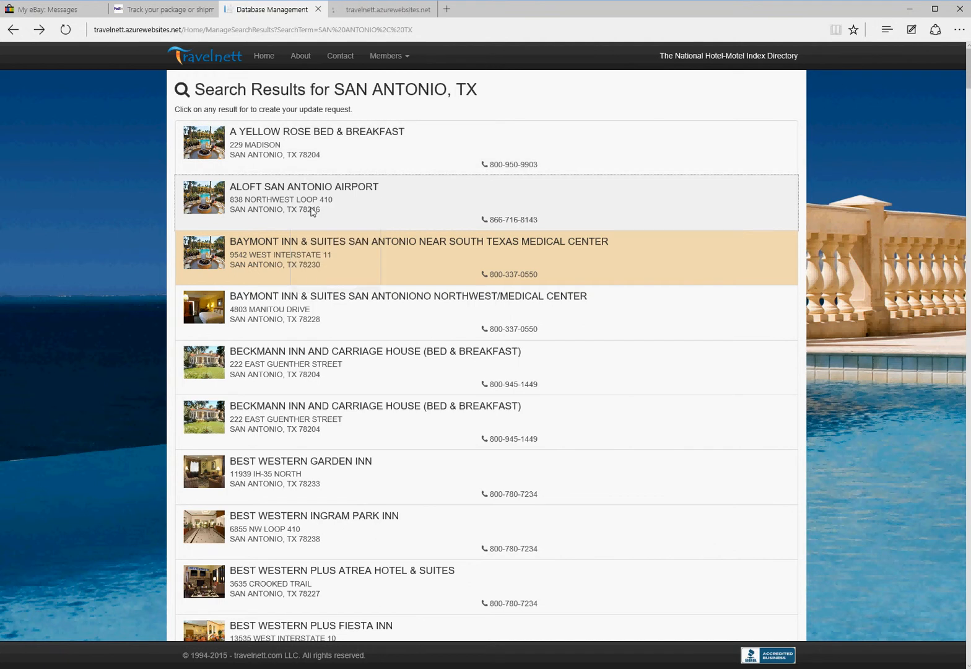
click(385, 11)
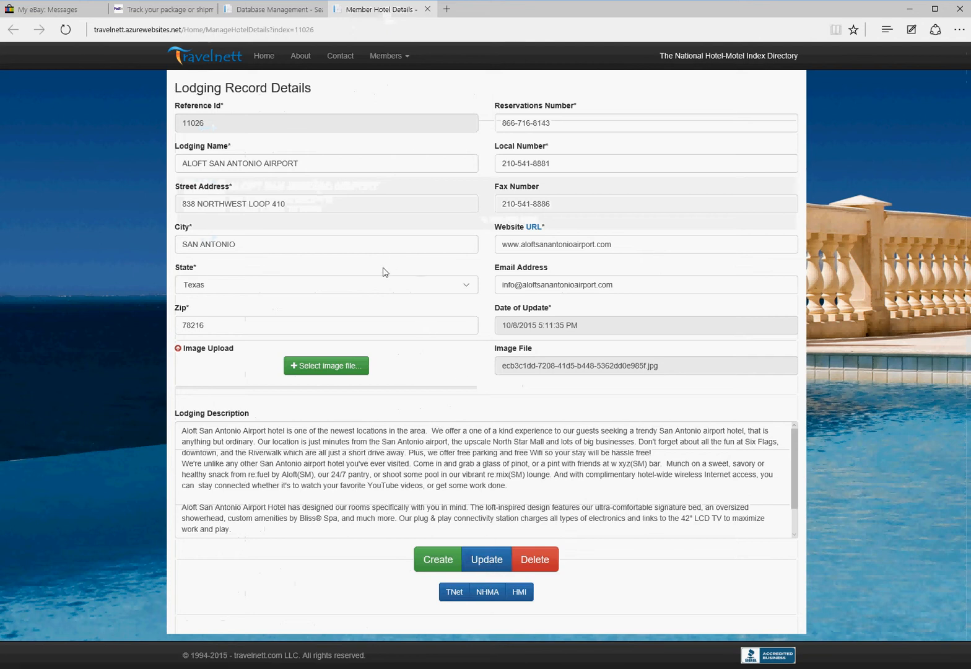
click(538, 561)
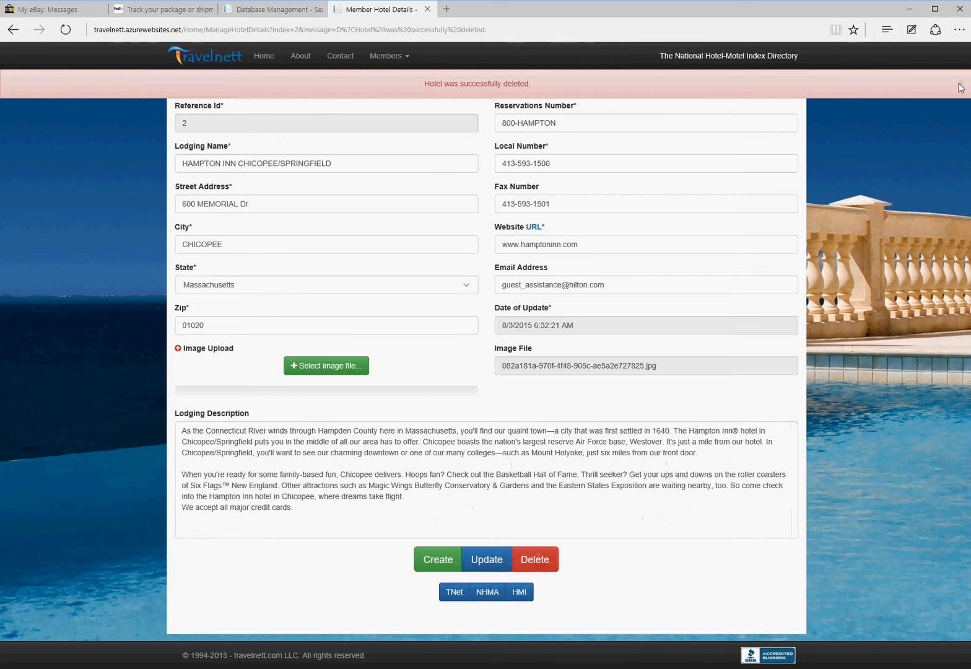
click(952, 82)
Step: Refresh the SAN ANTONIO, TX results to confirm the deletion, then go back to the search page
click(278, 14)
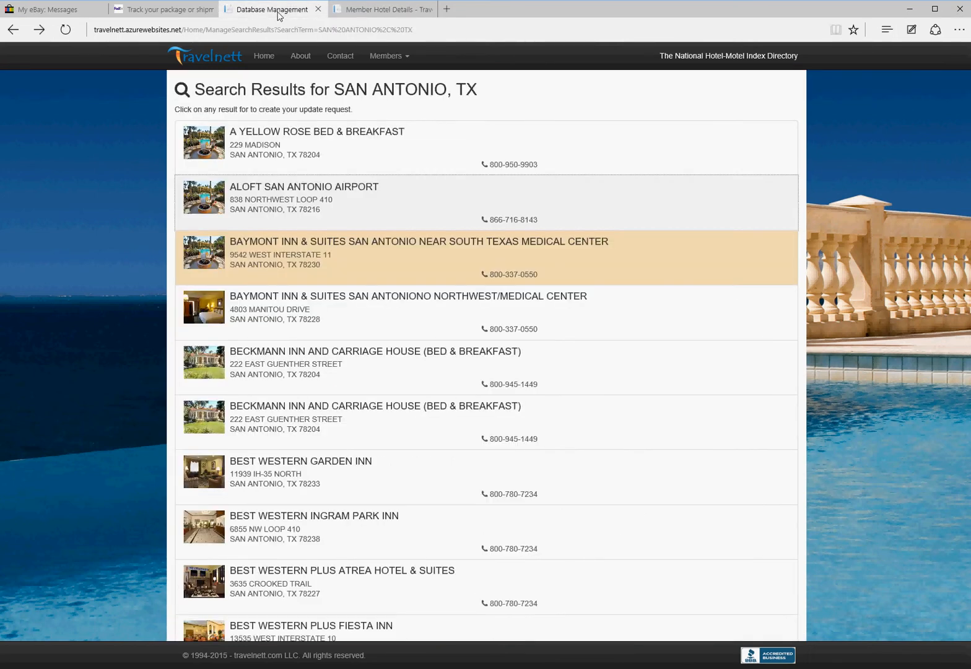
click(67, 31)
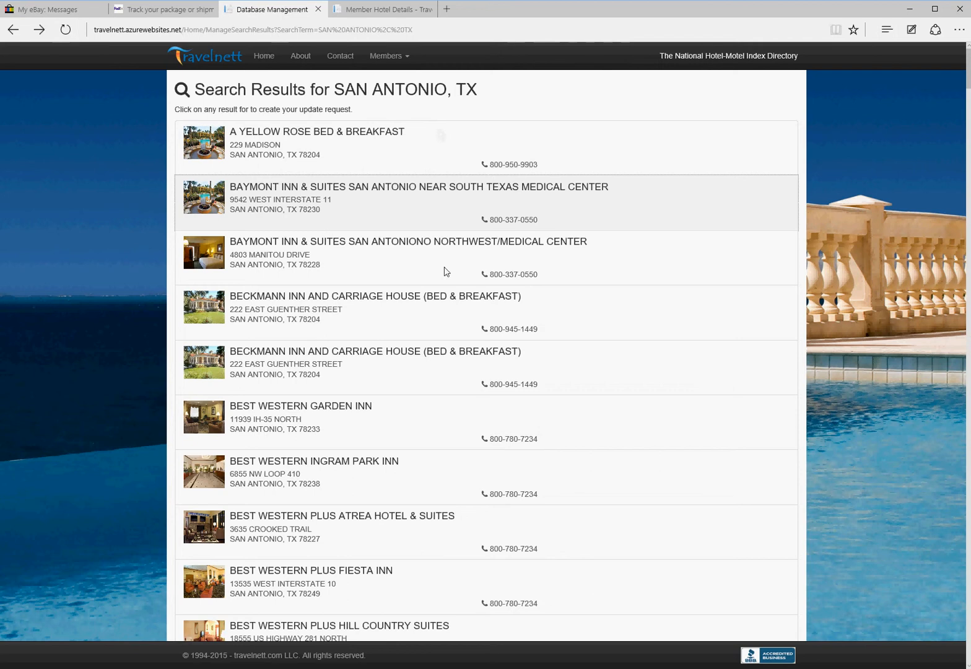
click(381, 11)
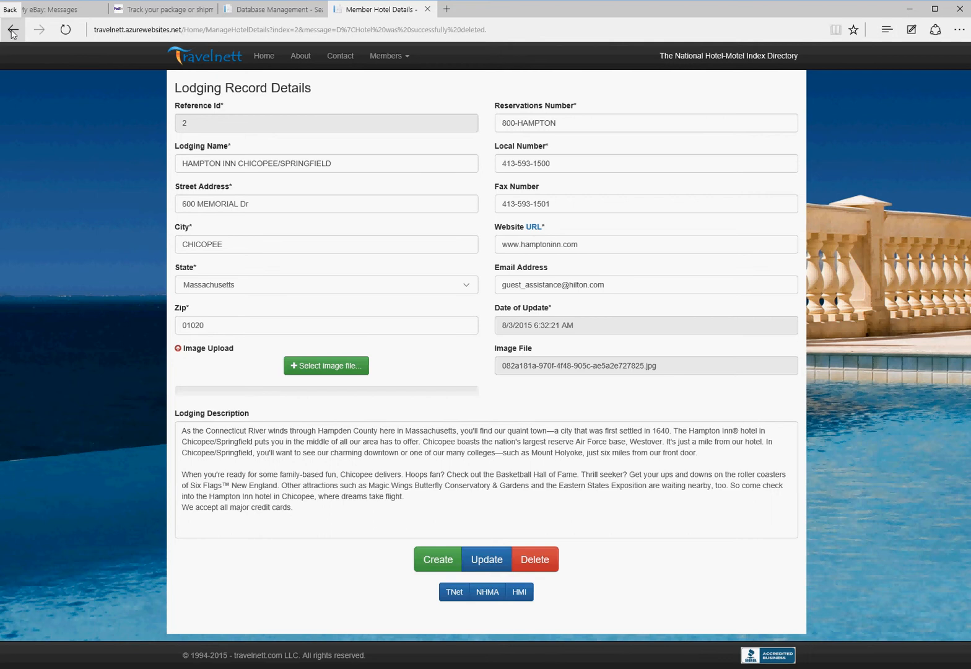
click(272, 9)
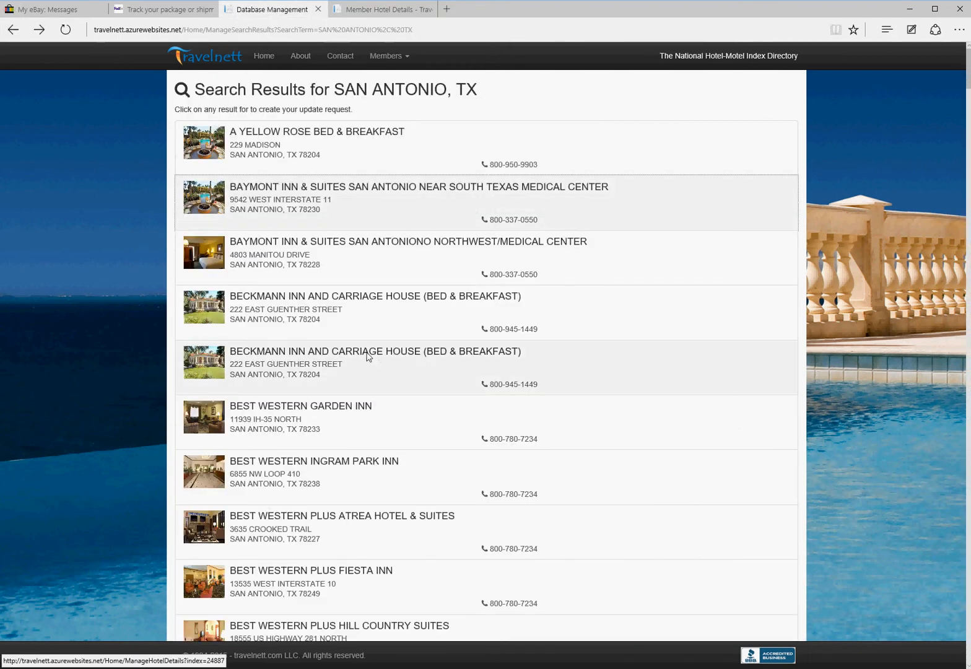
click(12, 30)
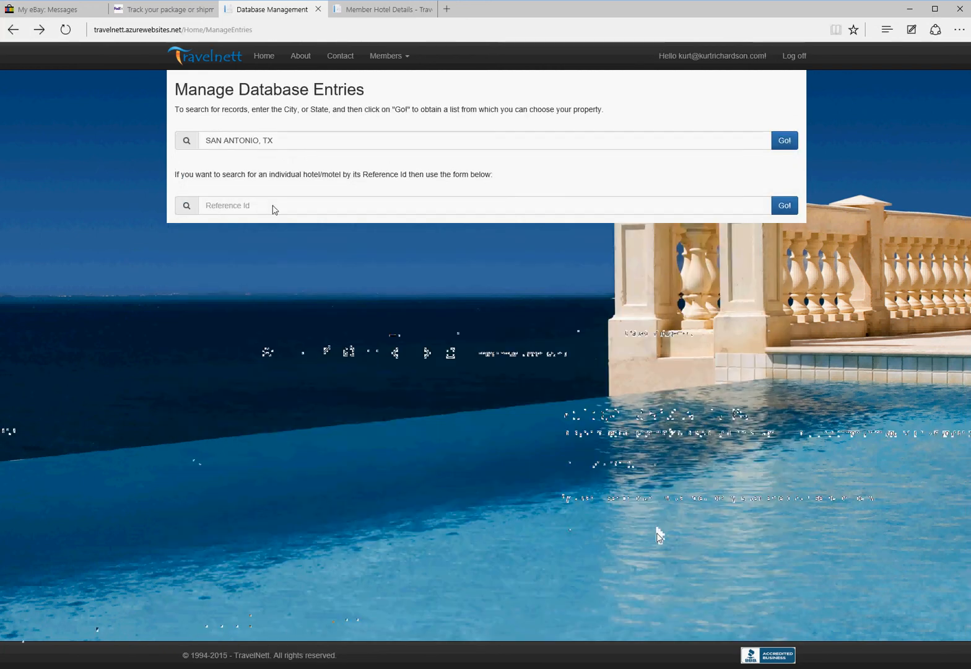
Step: Type 111 in Reference Id and open BEST WESTERN LAS PALMAS INN (11151) from the autocomplete
click(273, 212)
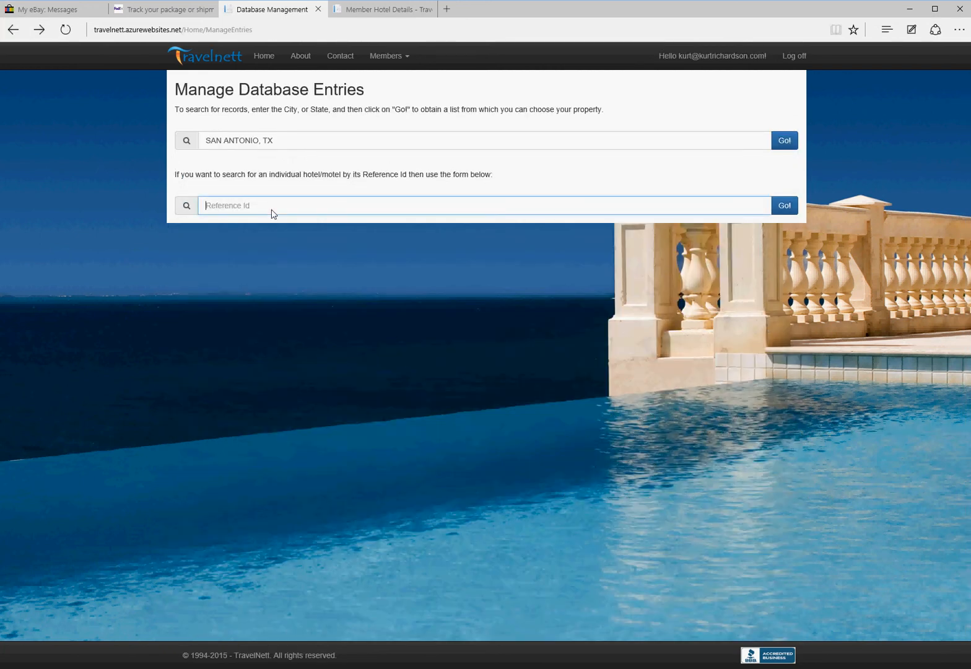
text(1)
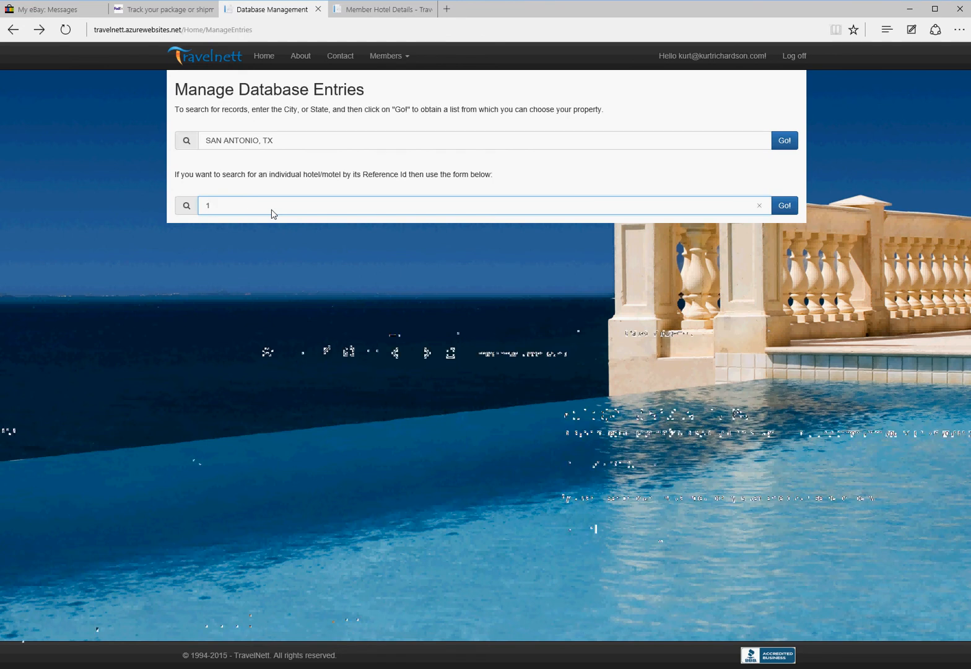
text(1)
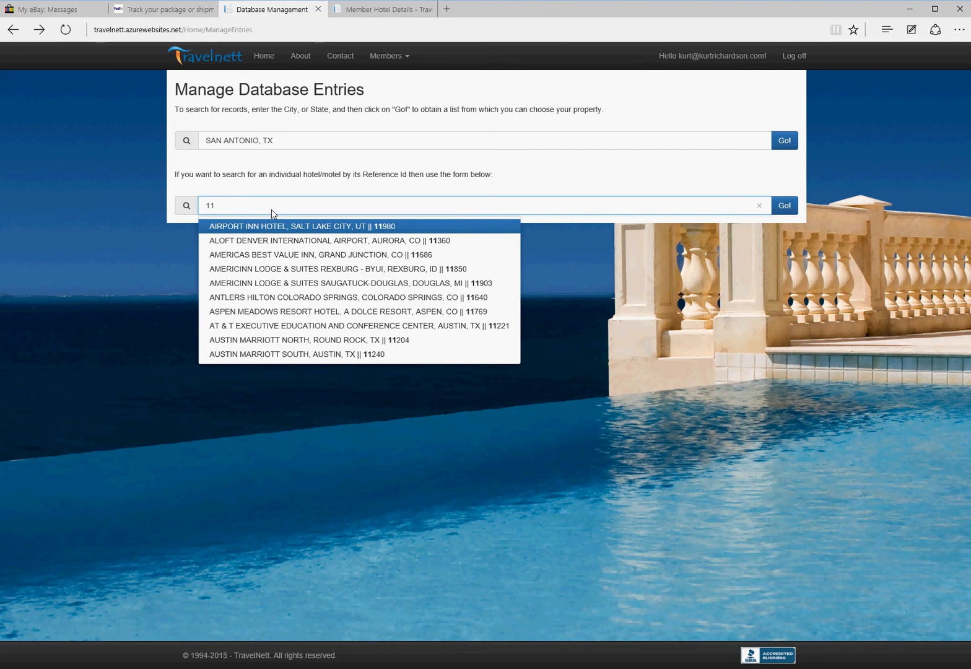
text(1)
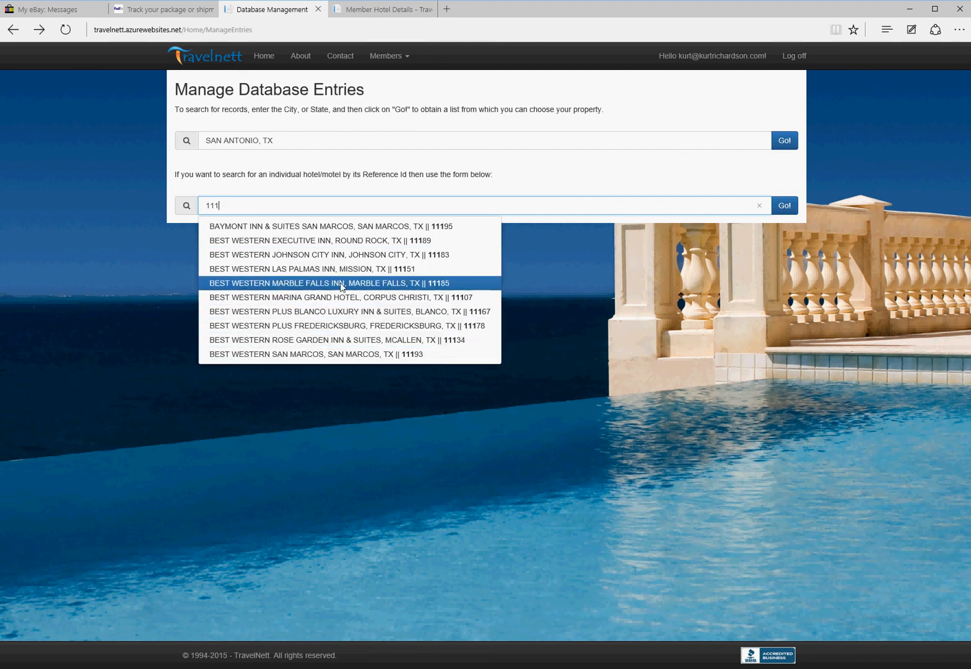
click(282, 274)
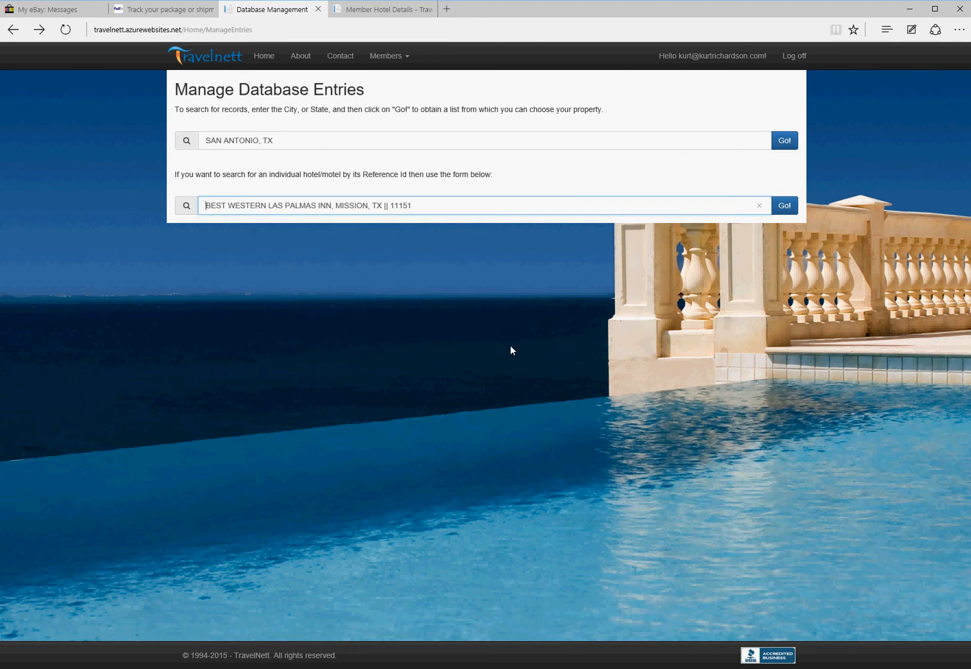
click(784, 206)
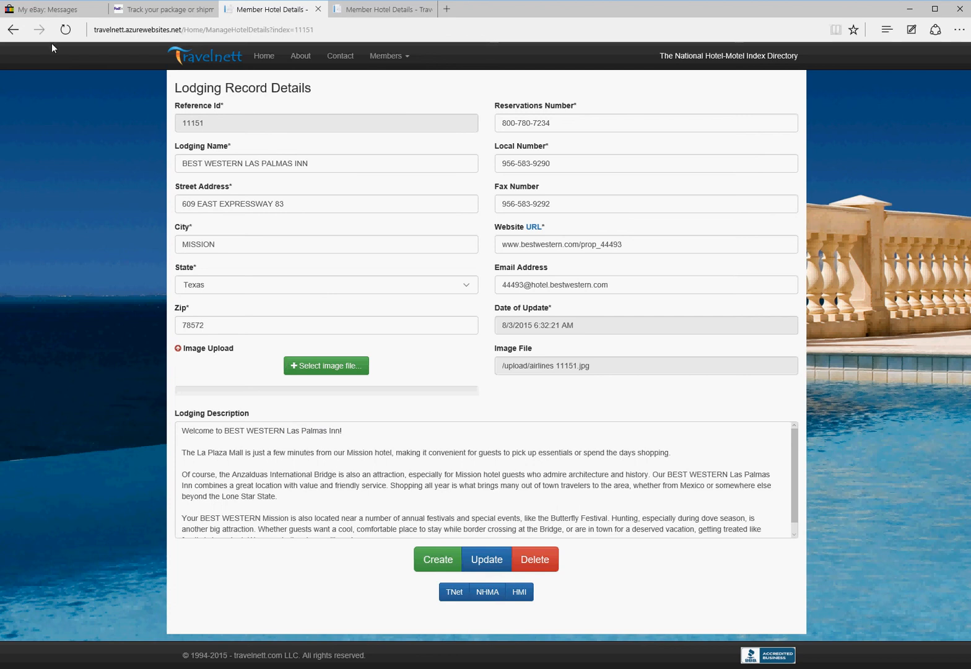
click(12, 29)
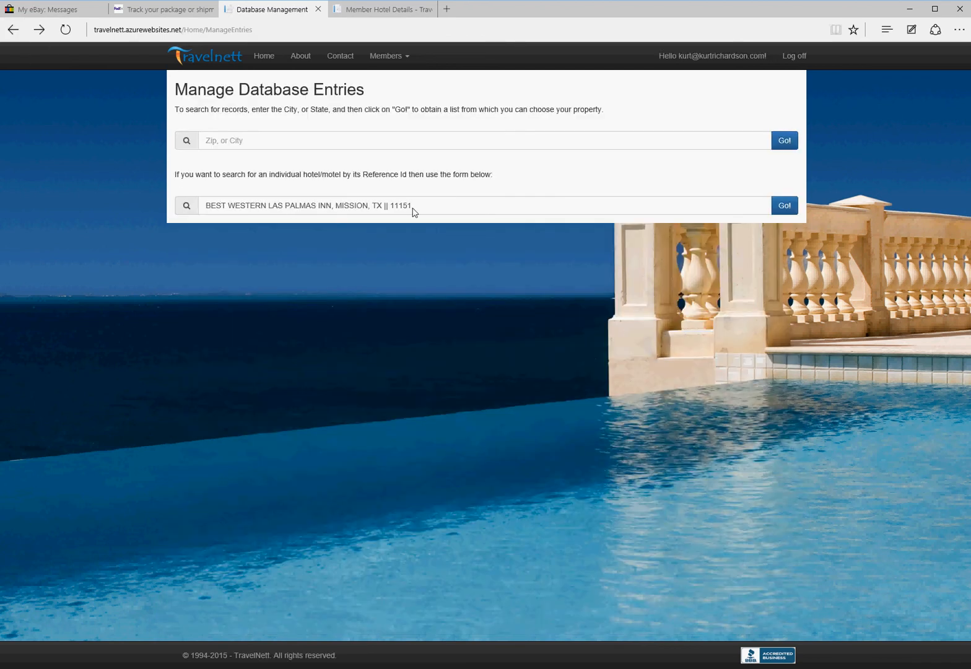
Step: Search Reference Id 11151 directly, which finds no results, and go back
drag(417, 208, 137, 191)
text(11151)
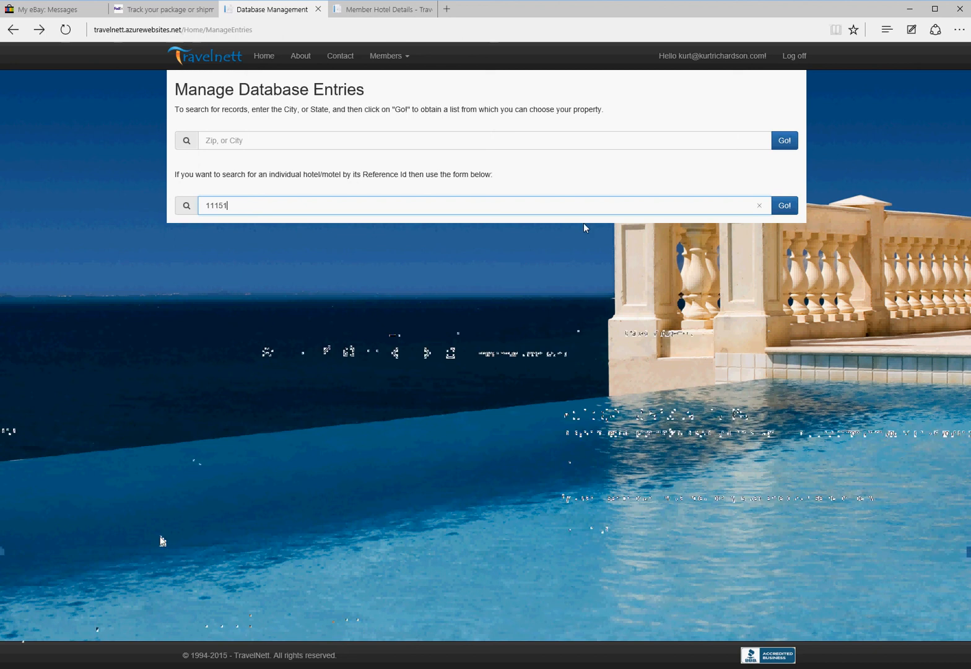
click(784, 207)
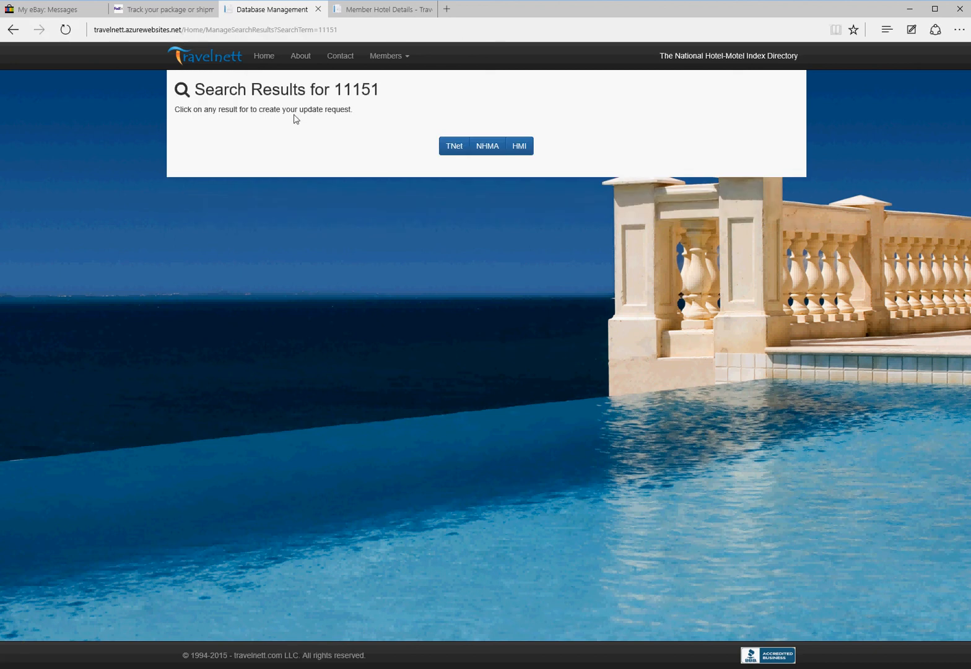
click(13, 29)
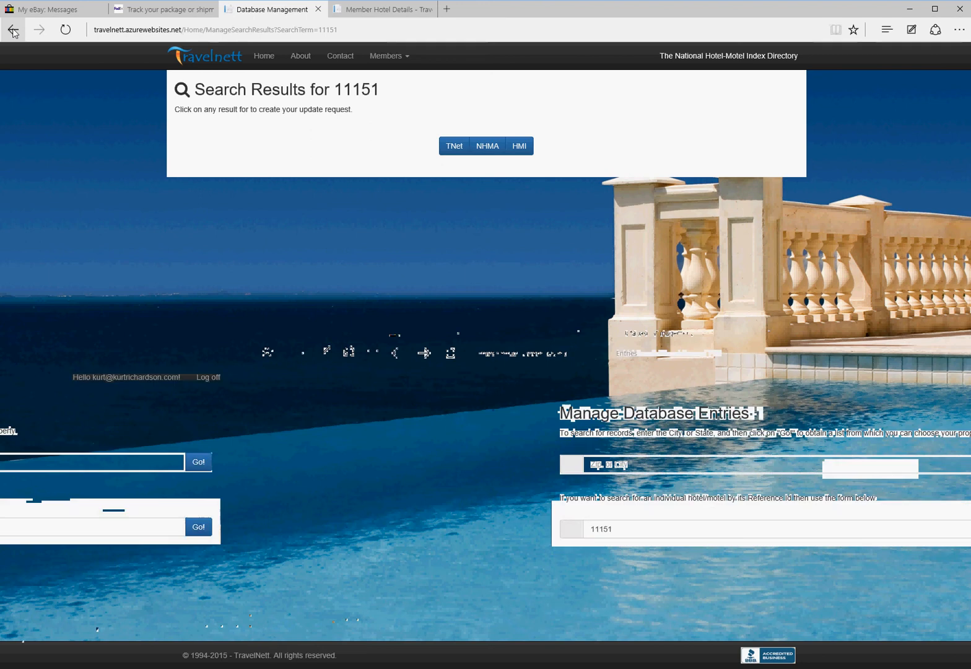
Step: Type 1119, pick BLAIR HOUSE (BED & BREAKFAST) 11198 from the autocomplete, and review its record
double_click(236, 210)
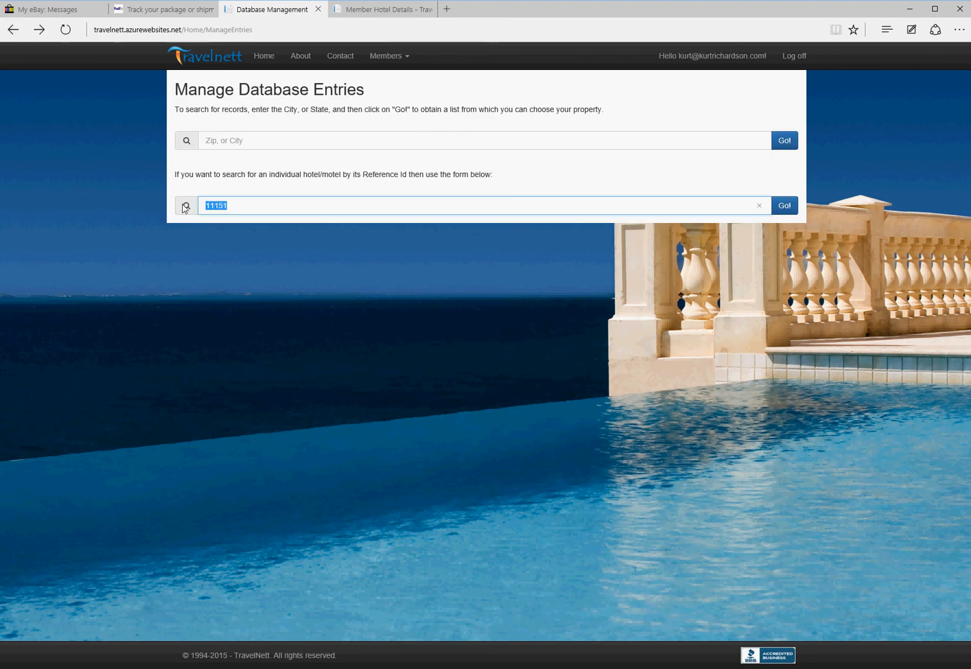
text(111)
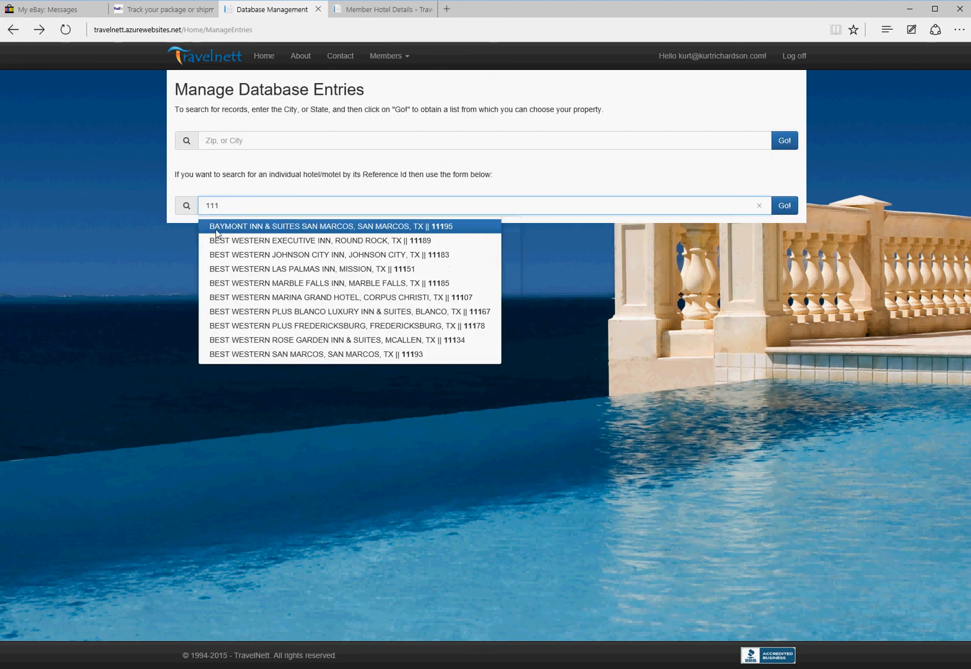
text(9)
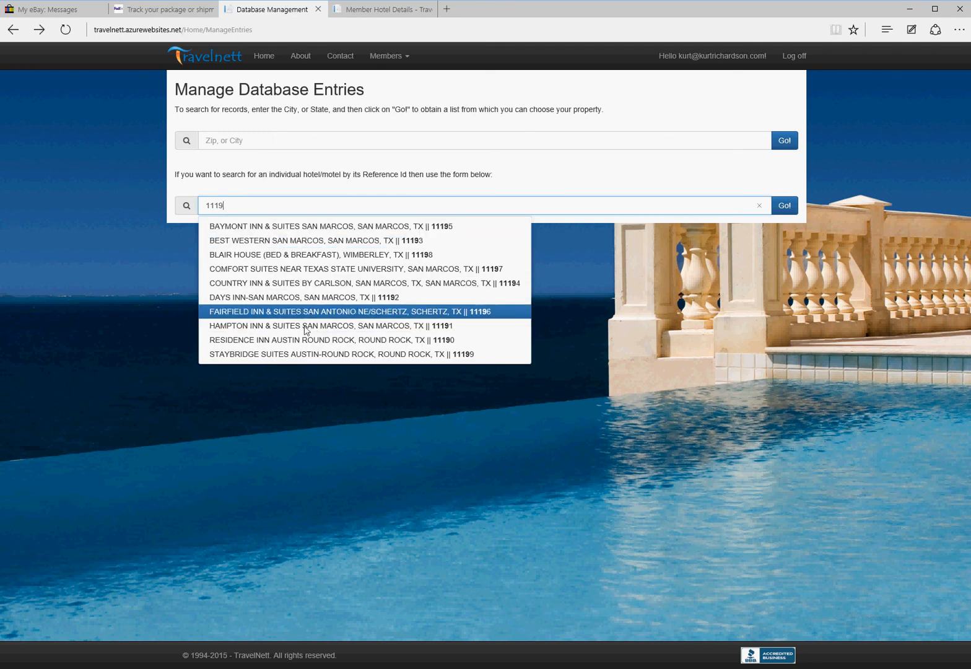
click(308, 255)
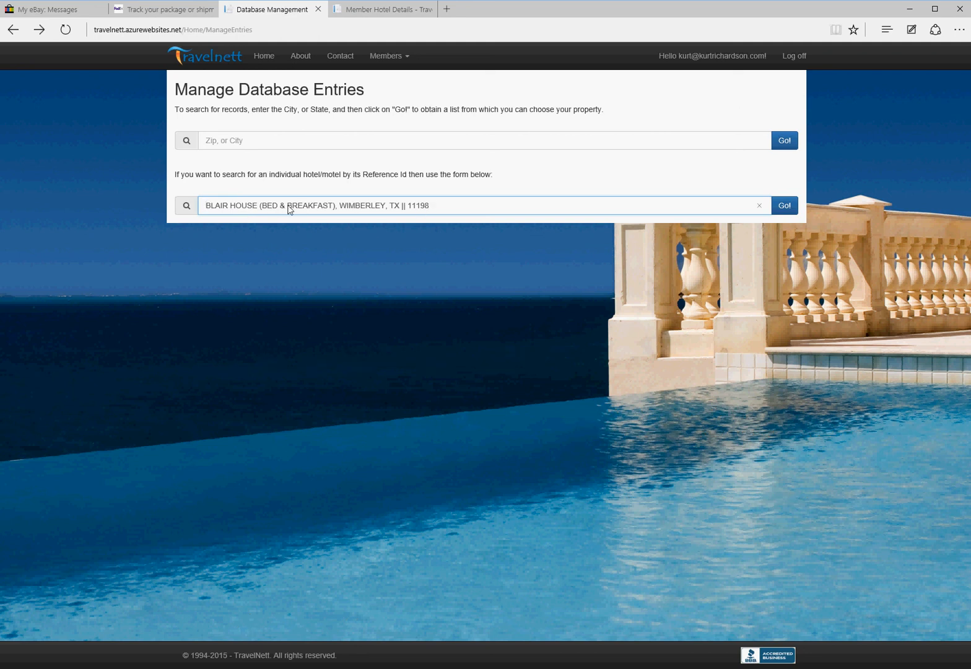
click(783, 207)
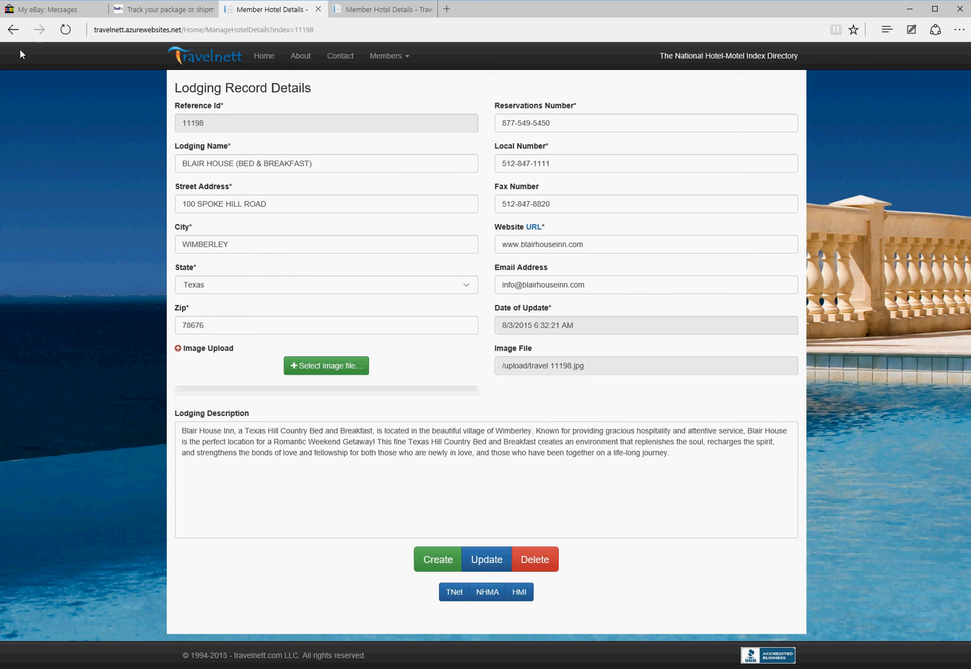
click(13, 29)
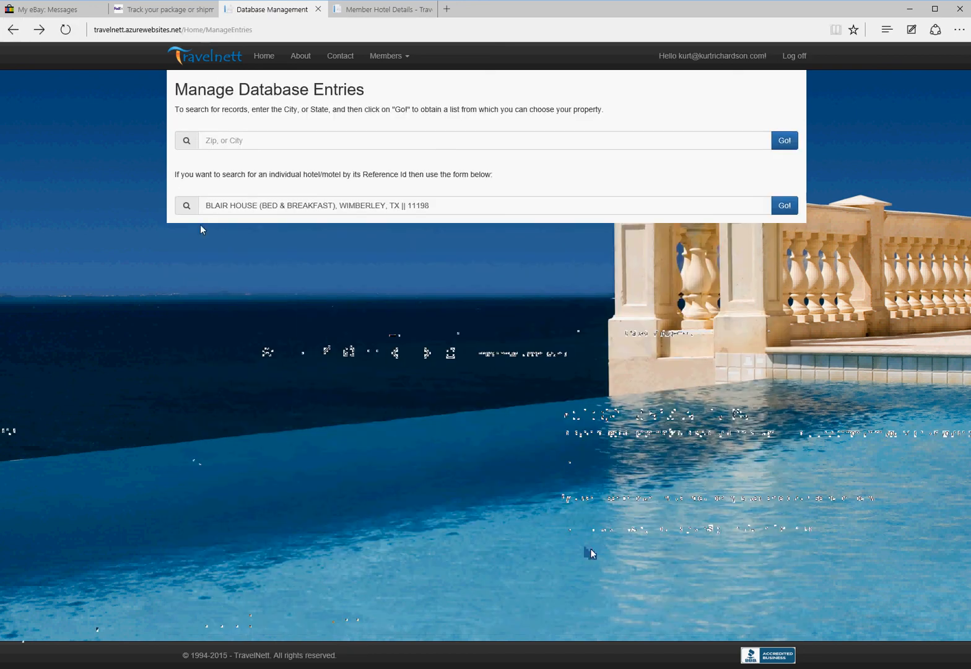
Step: Search lodging by city WIMBERLEY, TX, open the Blair House result, then return to the search page
click(241, 141)
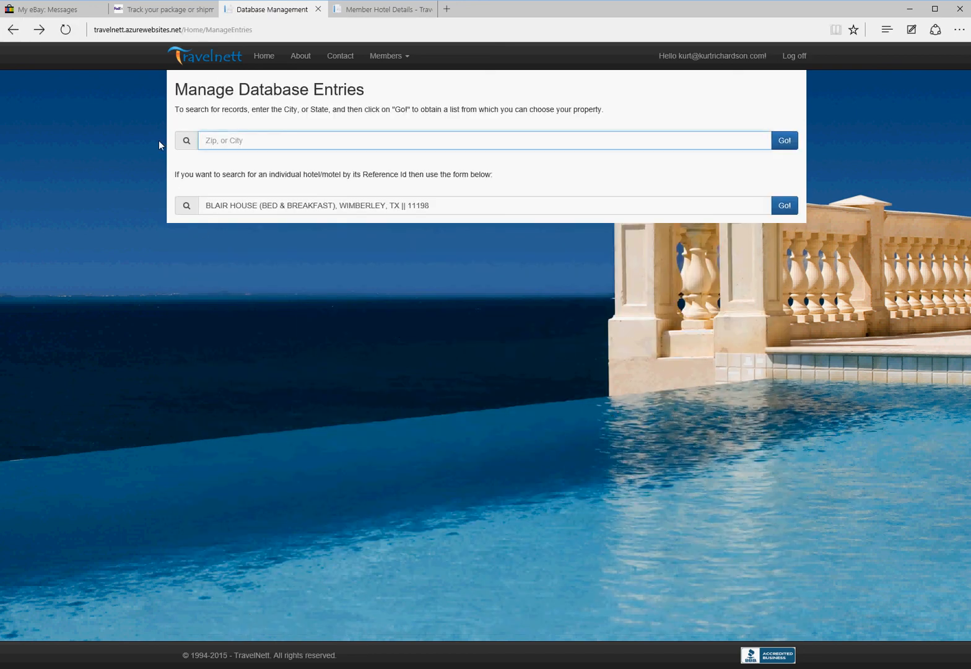
text(wim)
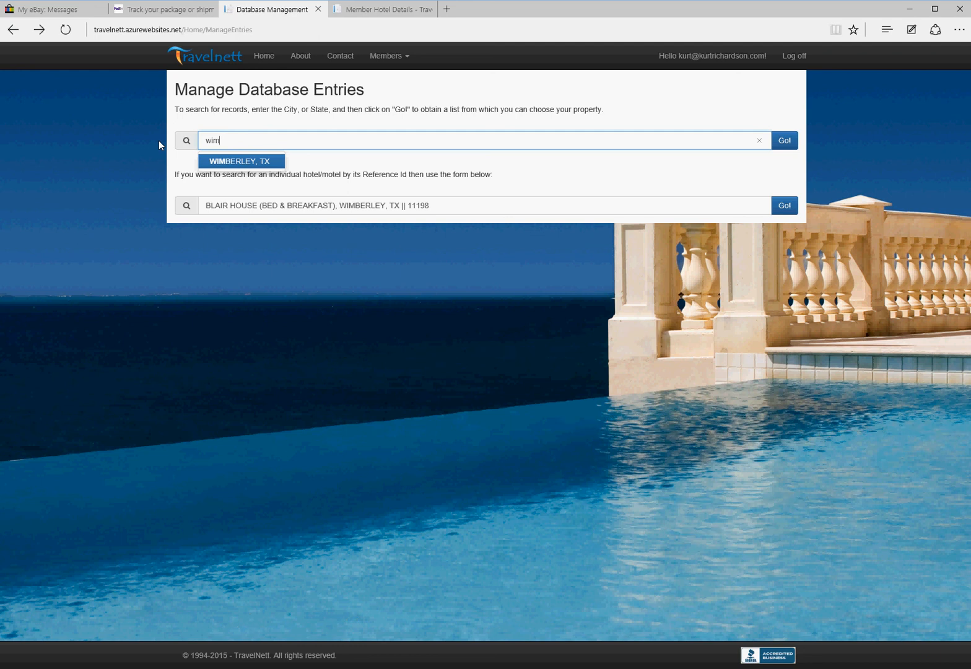
click(240, 161)
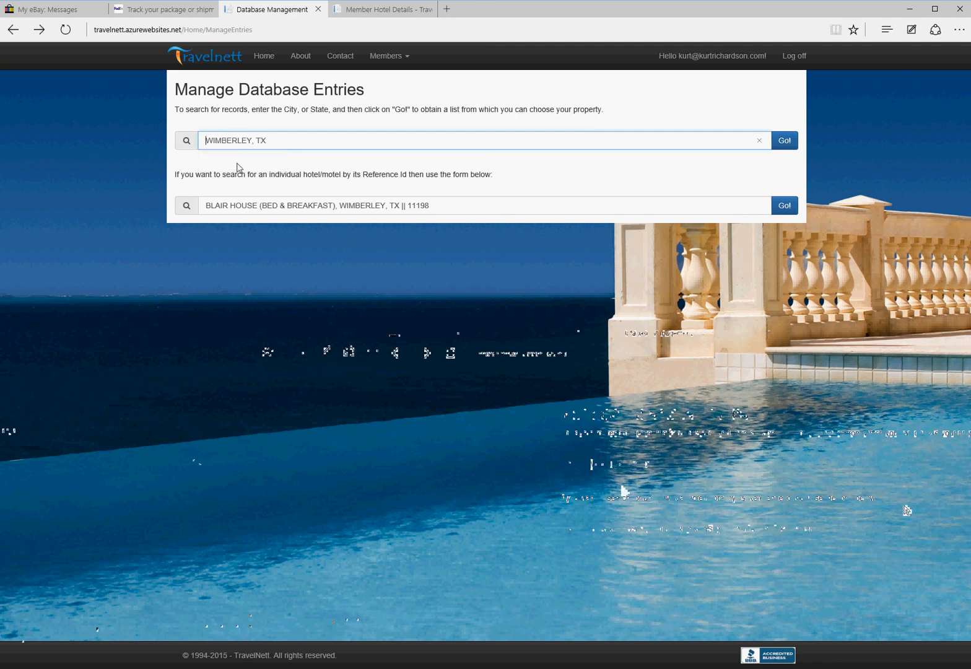
click(784, 141)
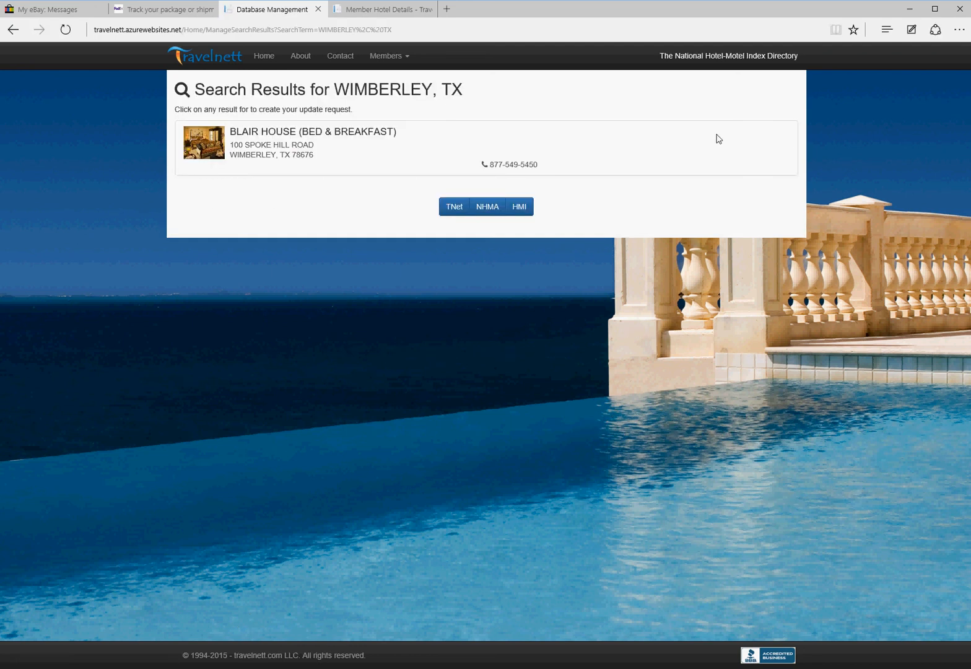
click(322, 145)
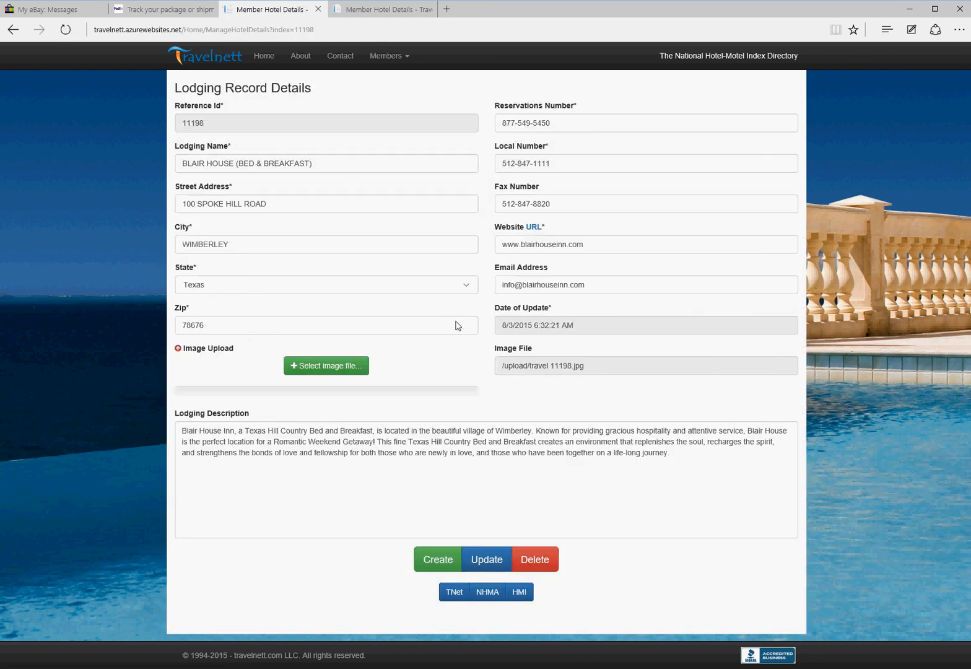
click(11, 30)
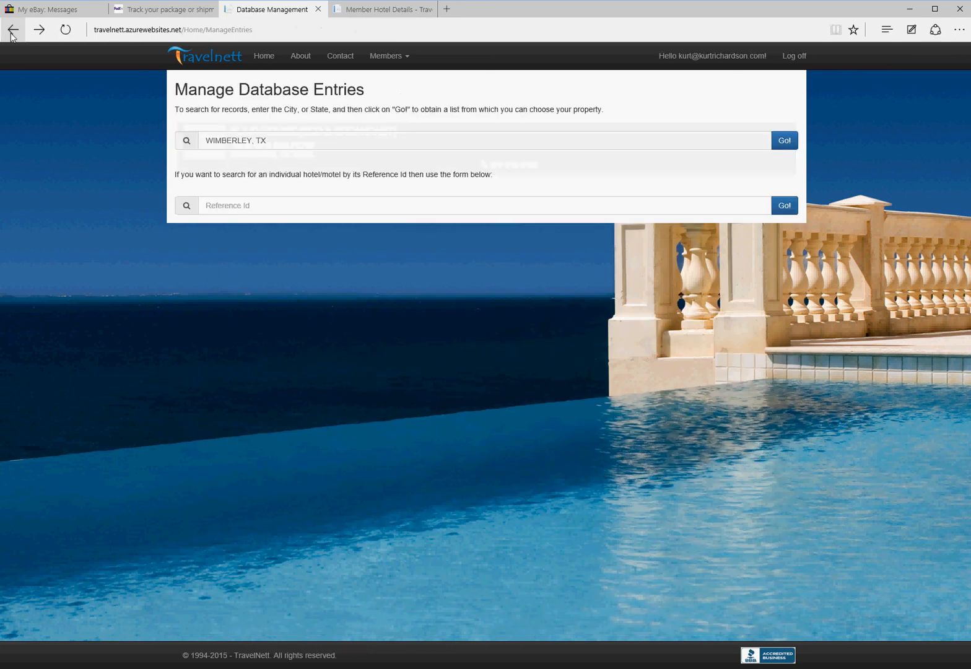